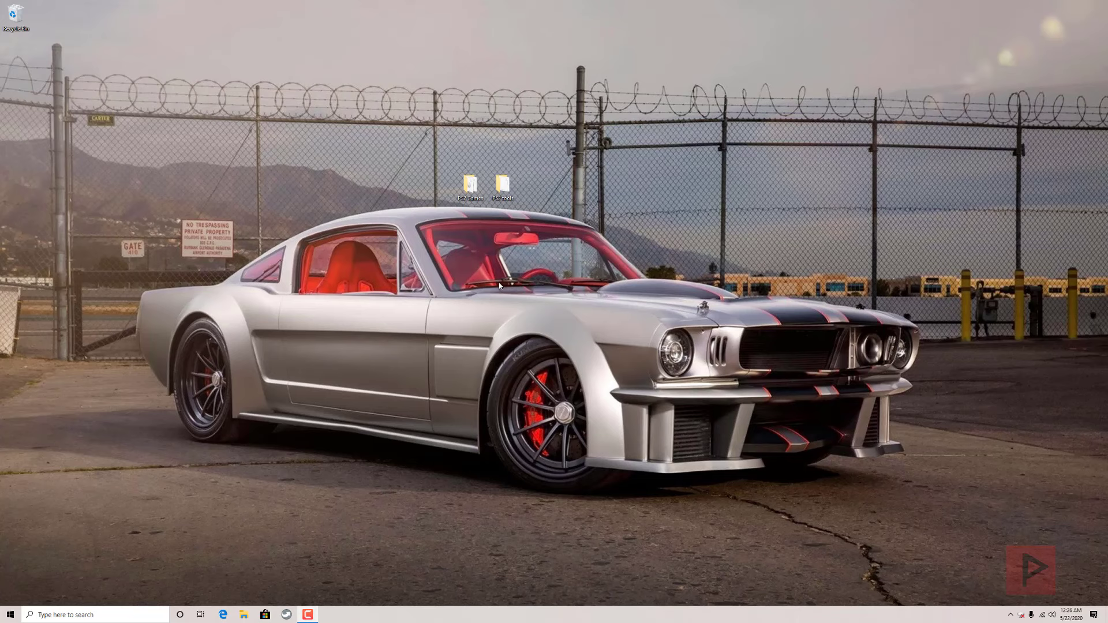
double_click(503, 189)
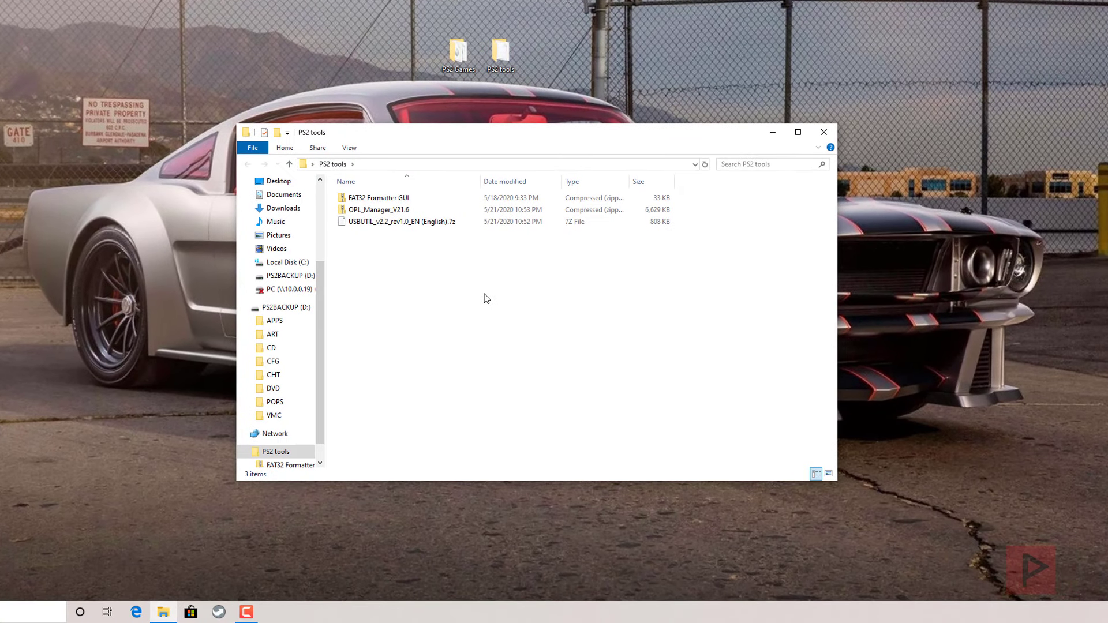
left_click(397, 204)
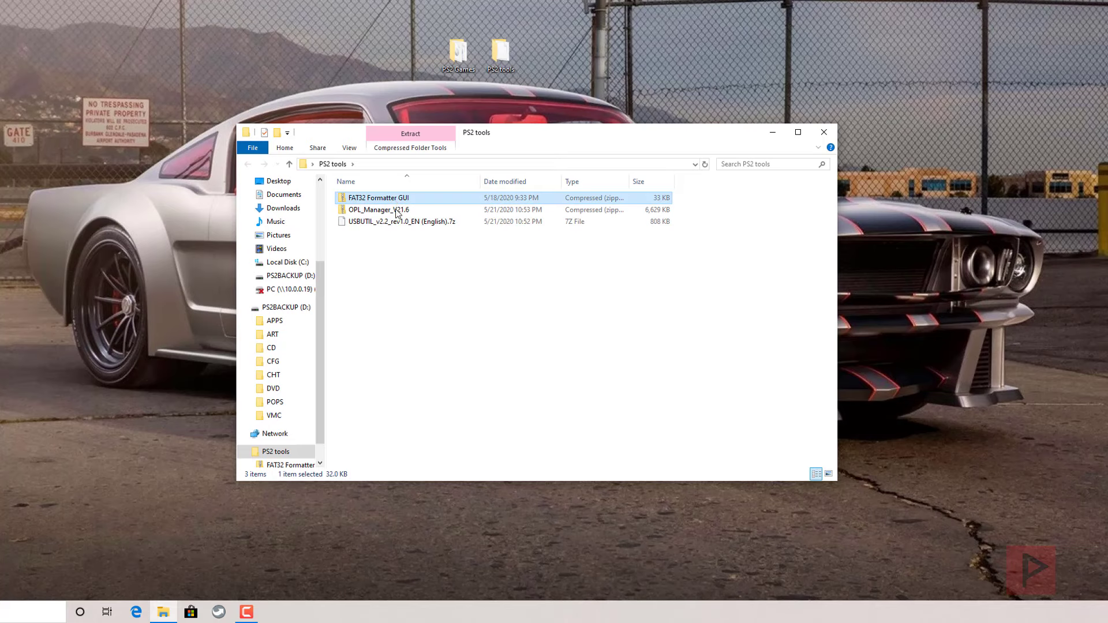
left_click(400, 212)
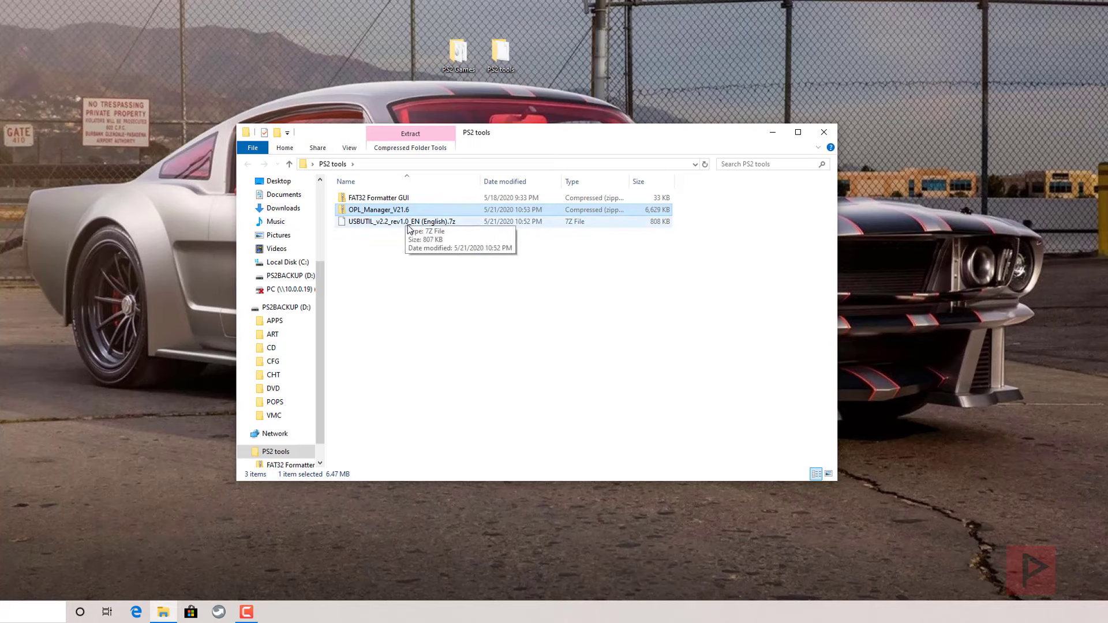
left_click(408, 224)
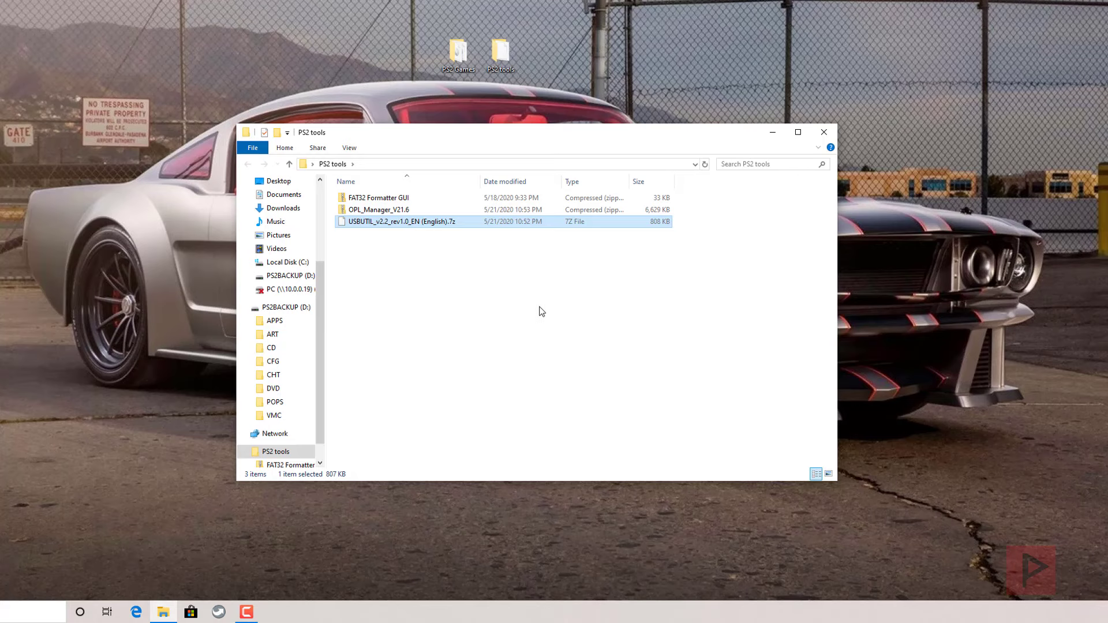
double_click(458, 54)
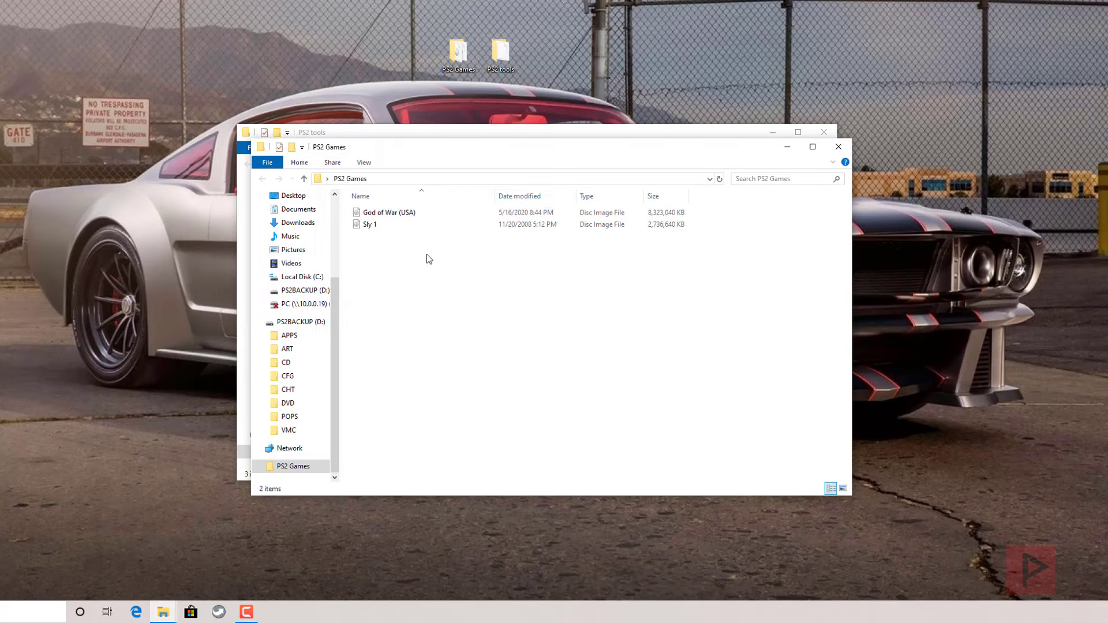
left_click(415, 217)
right_click(415, 217)
left_click(487, 448)
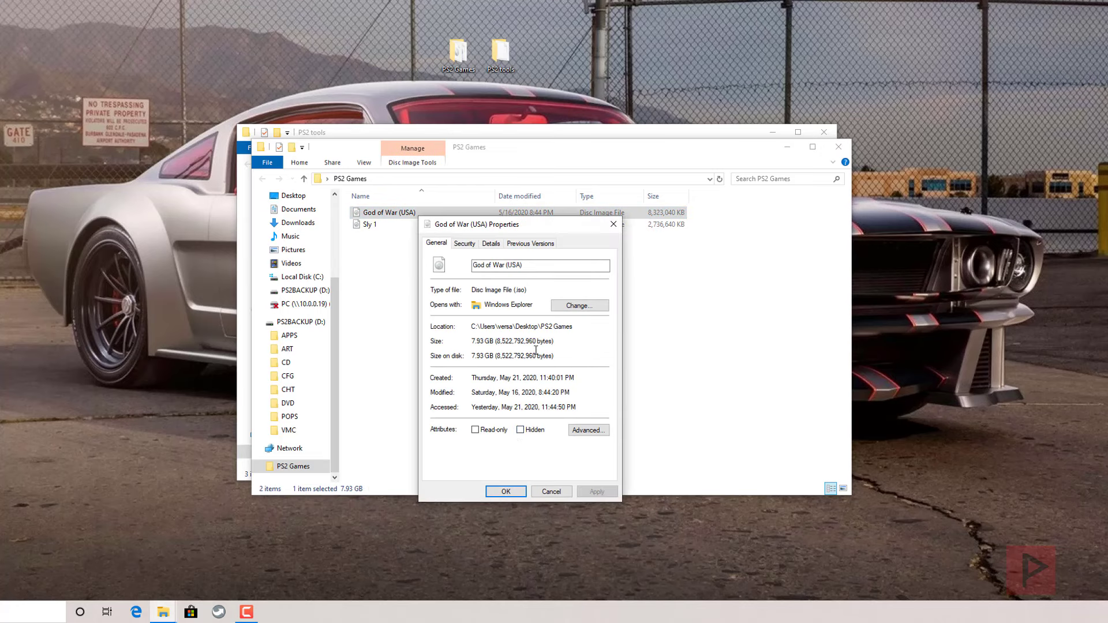
left_click(560, 492)
right_click(384, 226)
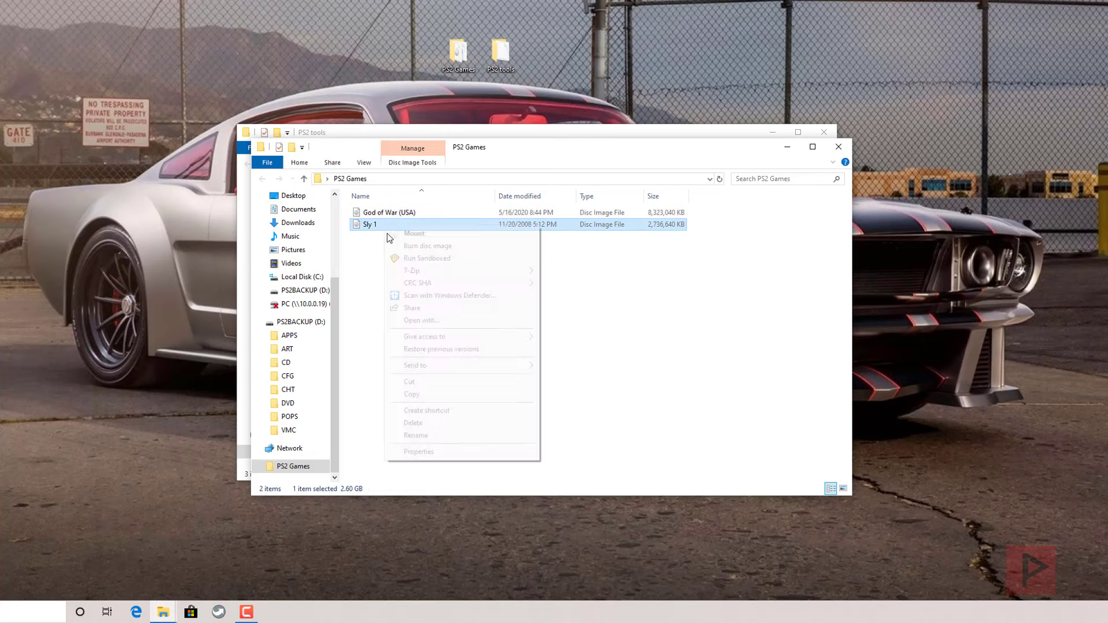
left_click(469, 451)
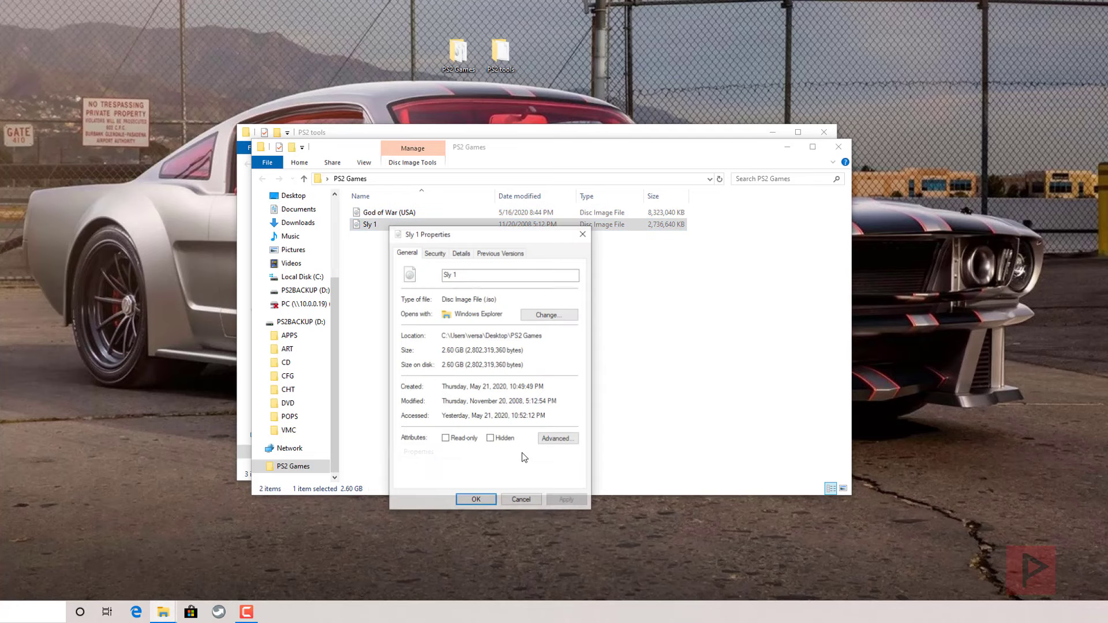
left_click(524, 503)
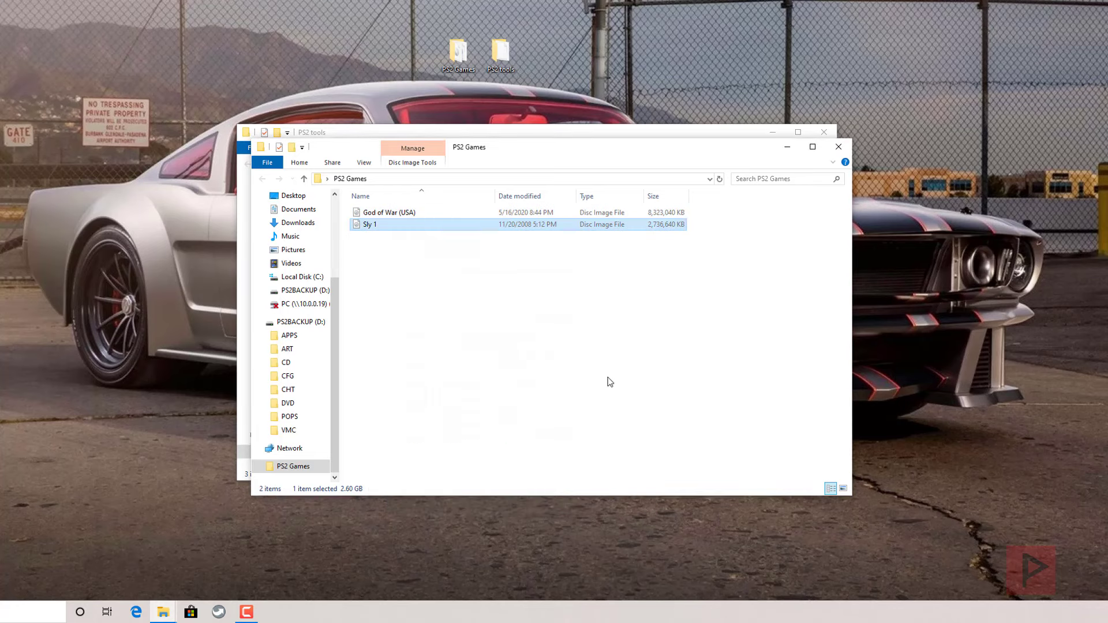
left_click(610, 376)
- Extract the FAT32 Formatter GUI, OPL_Manager_V21.6 and USBUTIL archives into matching folders with 7-Zip
left_click(838, 148)
left_click(382, 197)
right_click(382, 197)
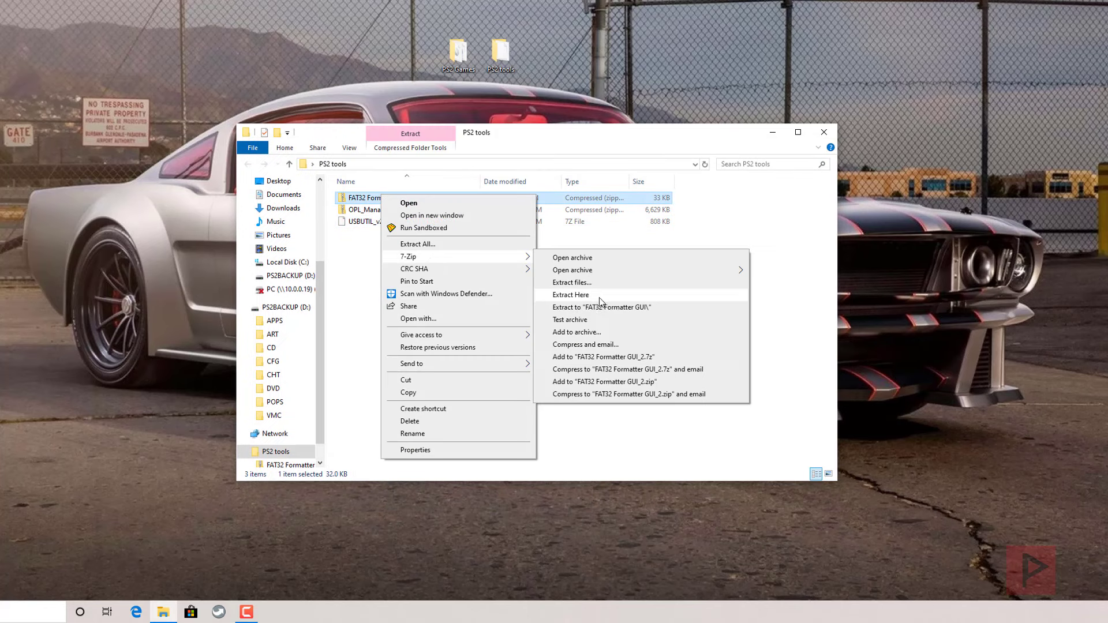
left_click(562, 311)
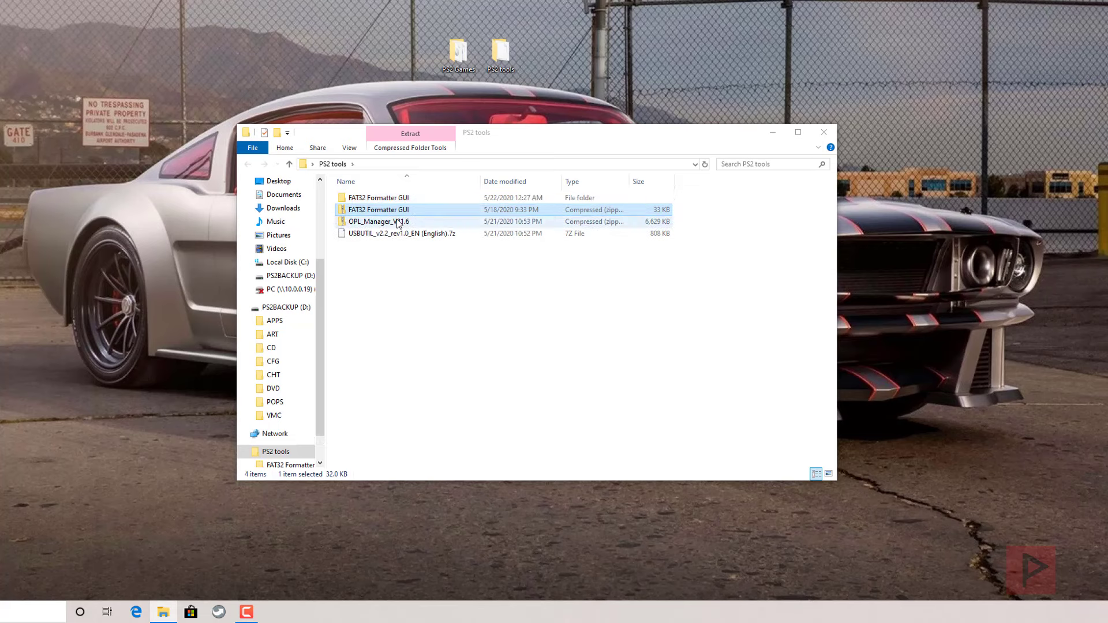
left_click(397, 225)
right_click(397, 226)
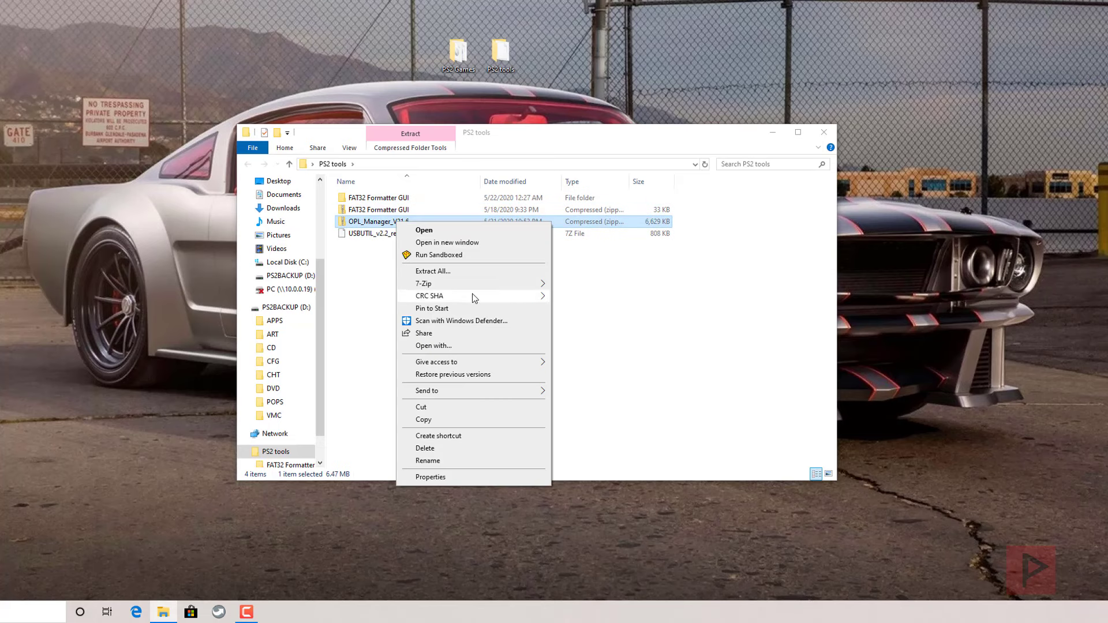
mouse_move(470, 287)
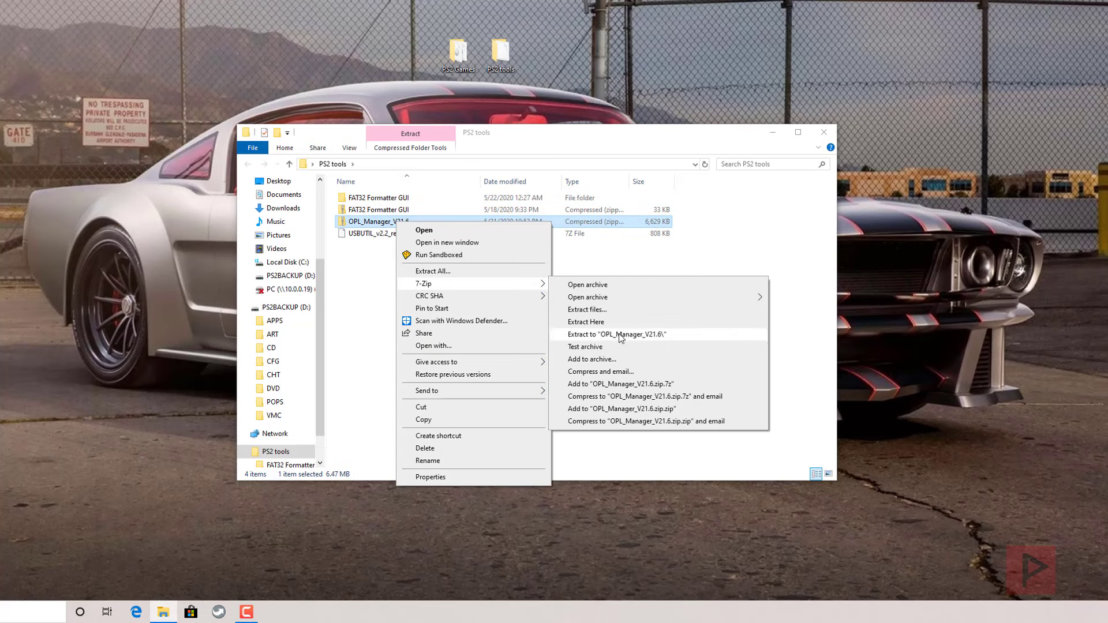
left_click(583, 334)
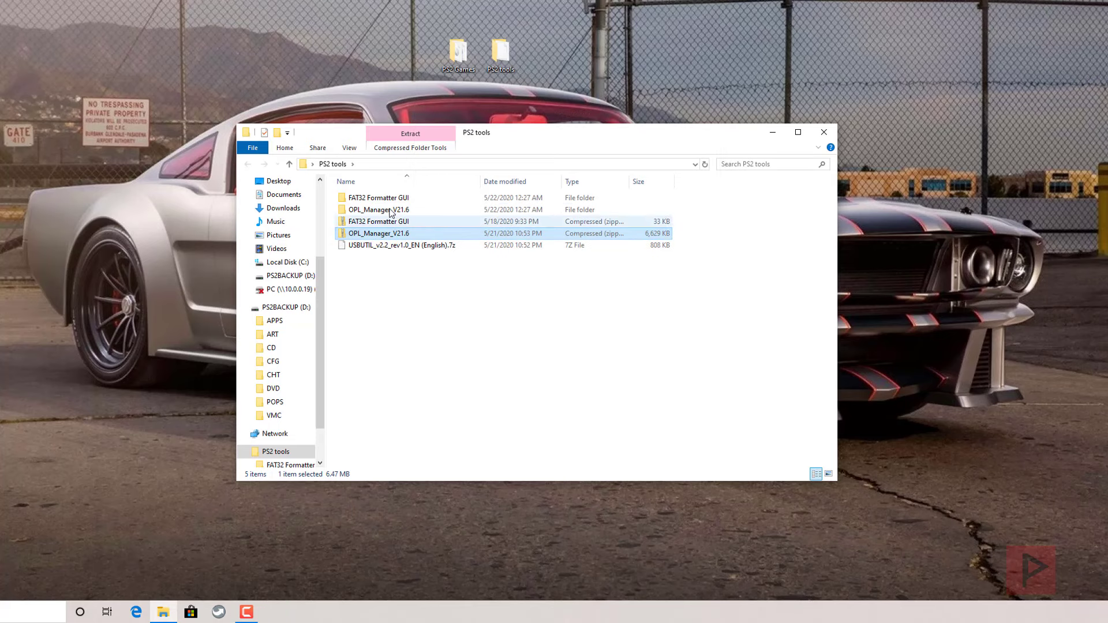
left_click(378, 247)
right_click(378, 248)
mouse_move(415, 283)
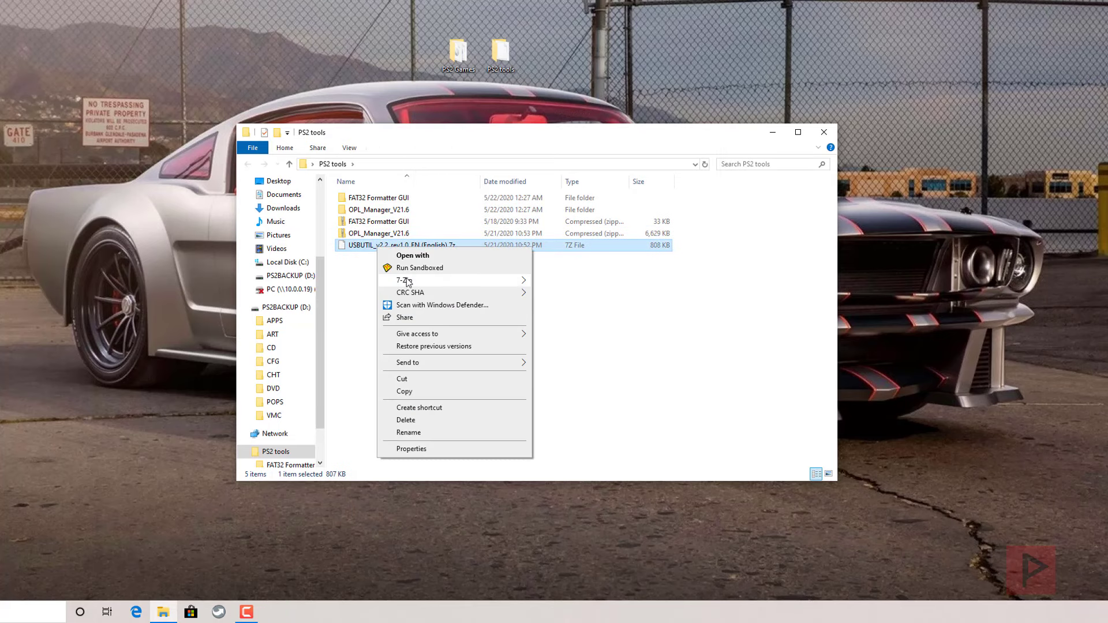
left_click(553, 330)
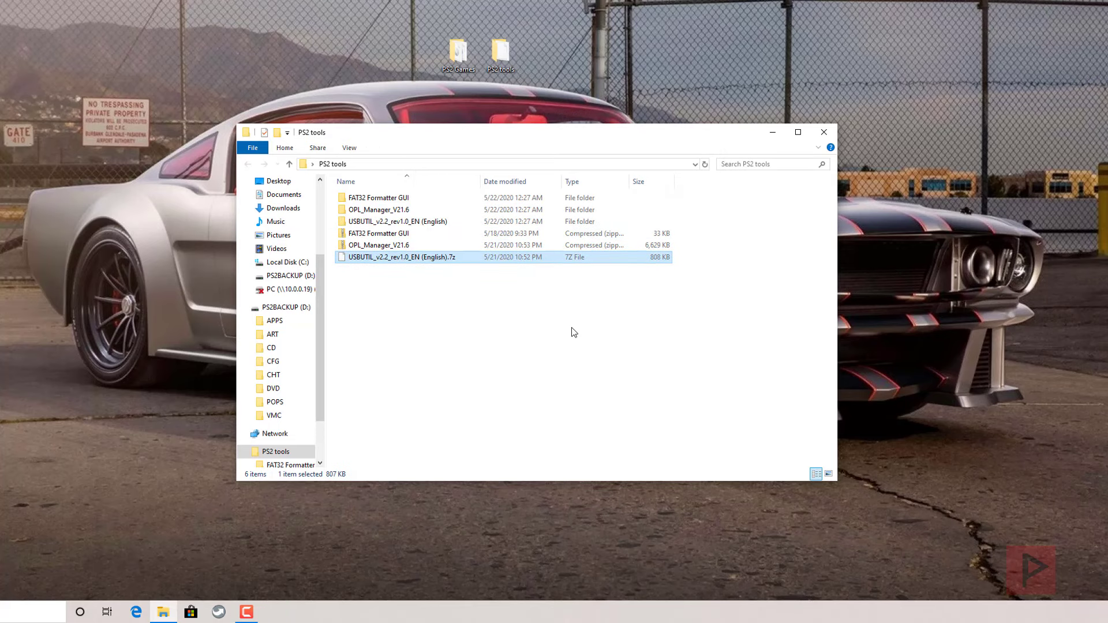
- Open PS2BACKUP (D:) with all 17 items selected, then open PS2 tools > FAT32 Formatter GUI and select guiformat
left_click(275, 310)
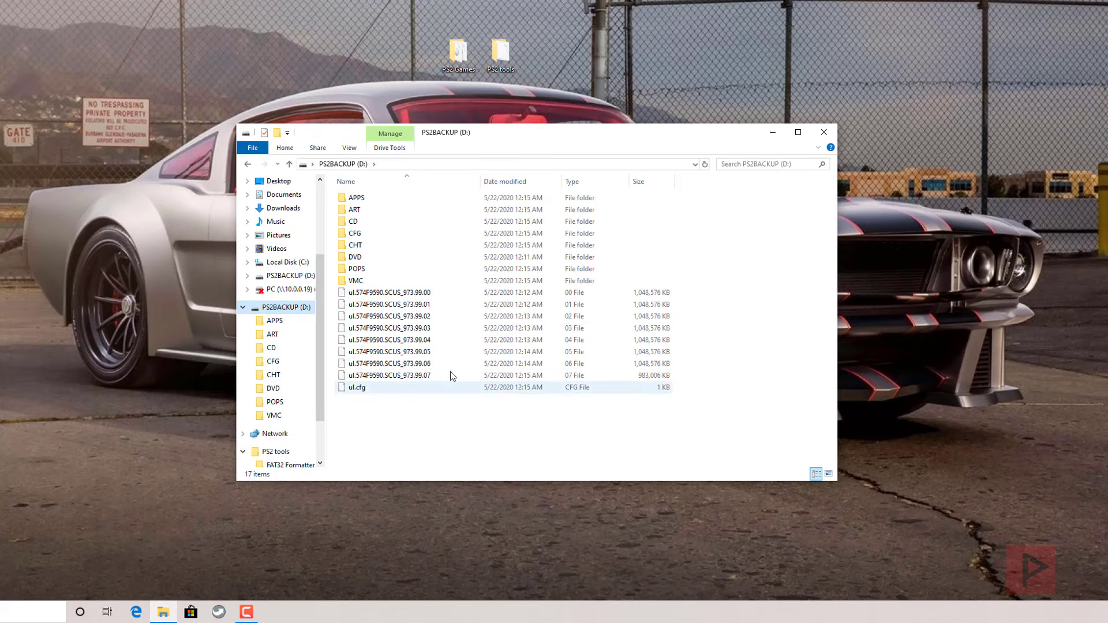
left_click_drag(426, 447, 582, 193)
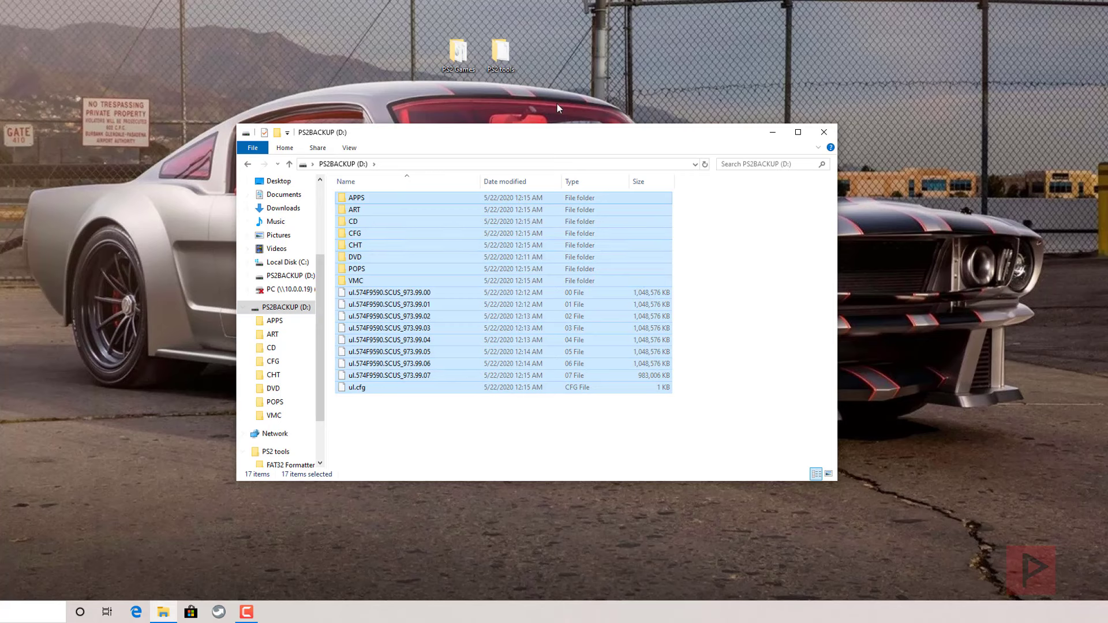
double_click(500, 53)
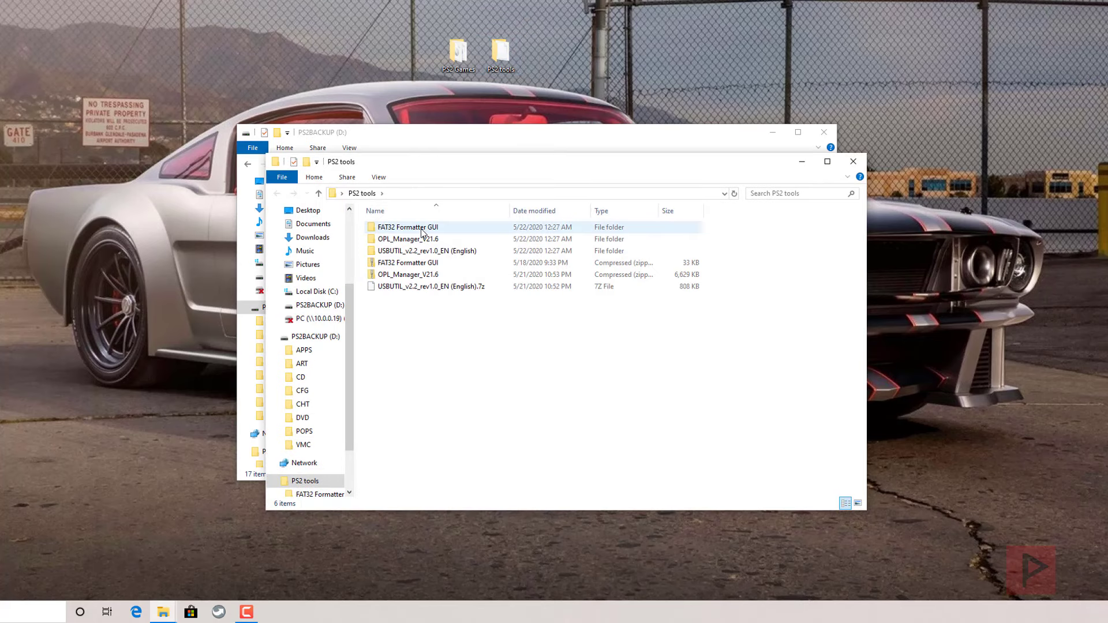
double_click(522, 227)
left_click(427, 230)
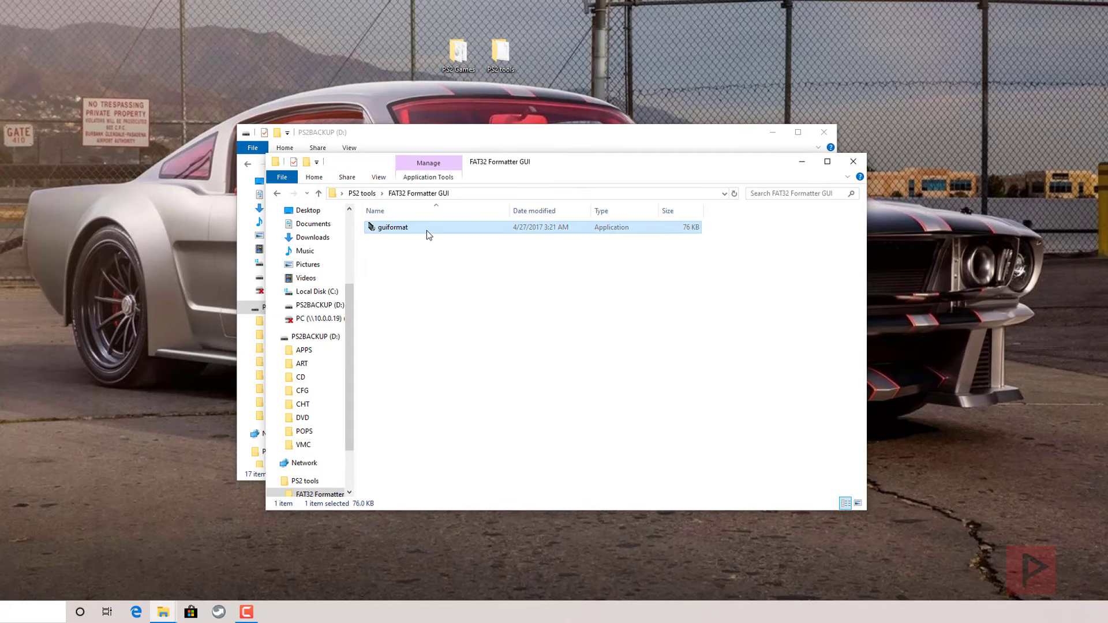
right_click(427, 230)
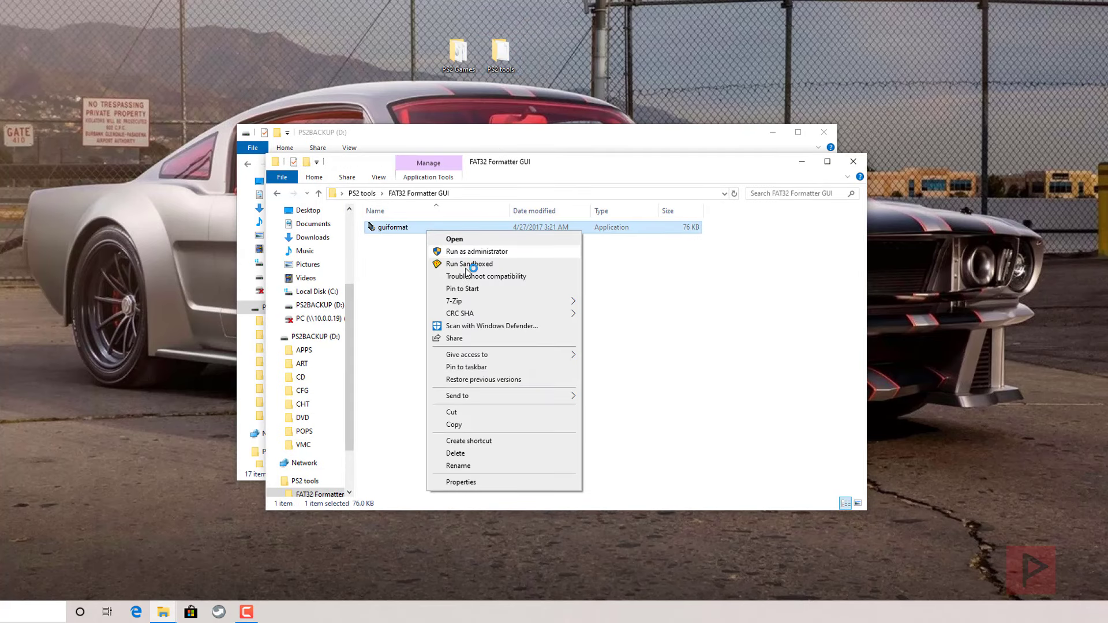
- Run guiformat as administrator to FAT32-format D:, dismiss the device-in-use error, and close it
left_click(452, 254)
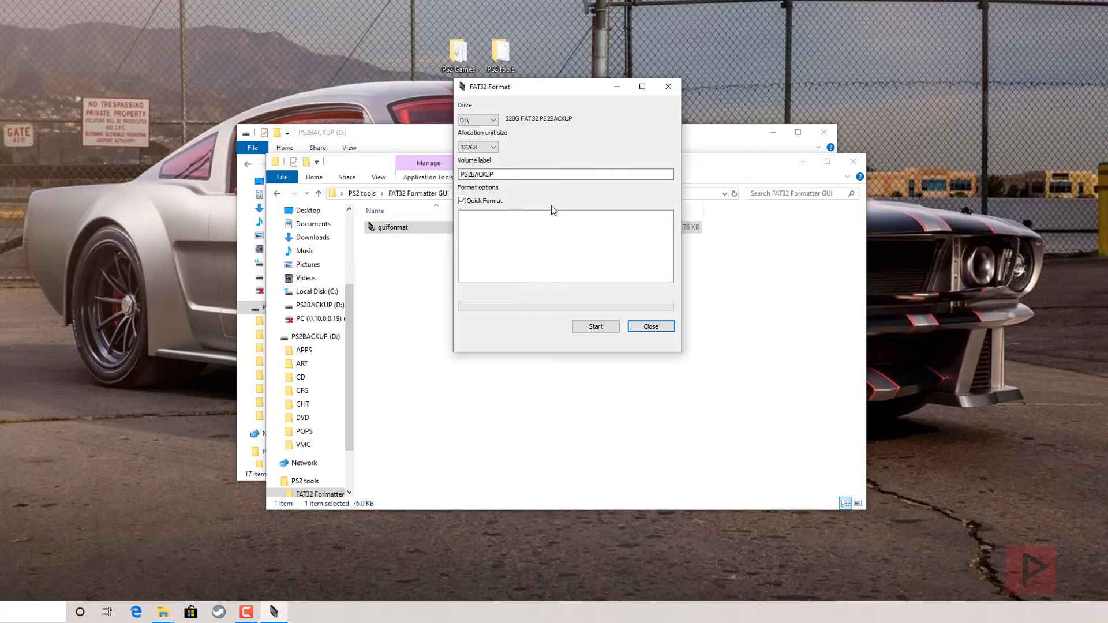
left_click(594, 327)
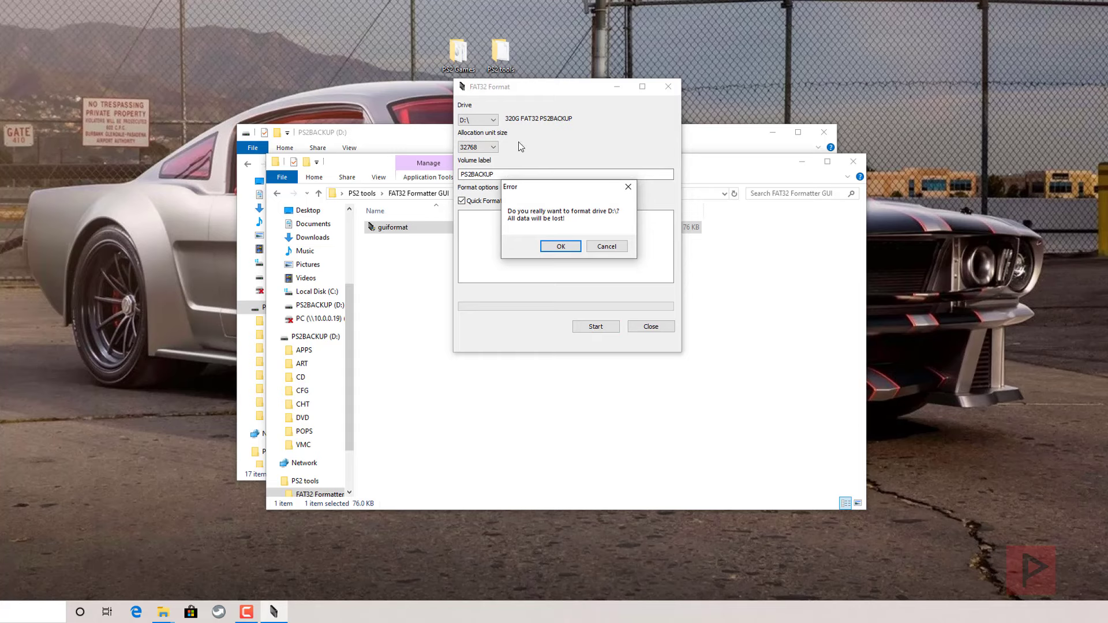
left_click(561, 246)
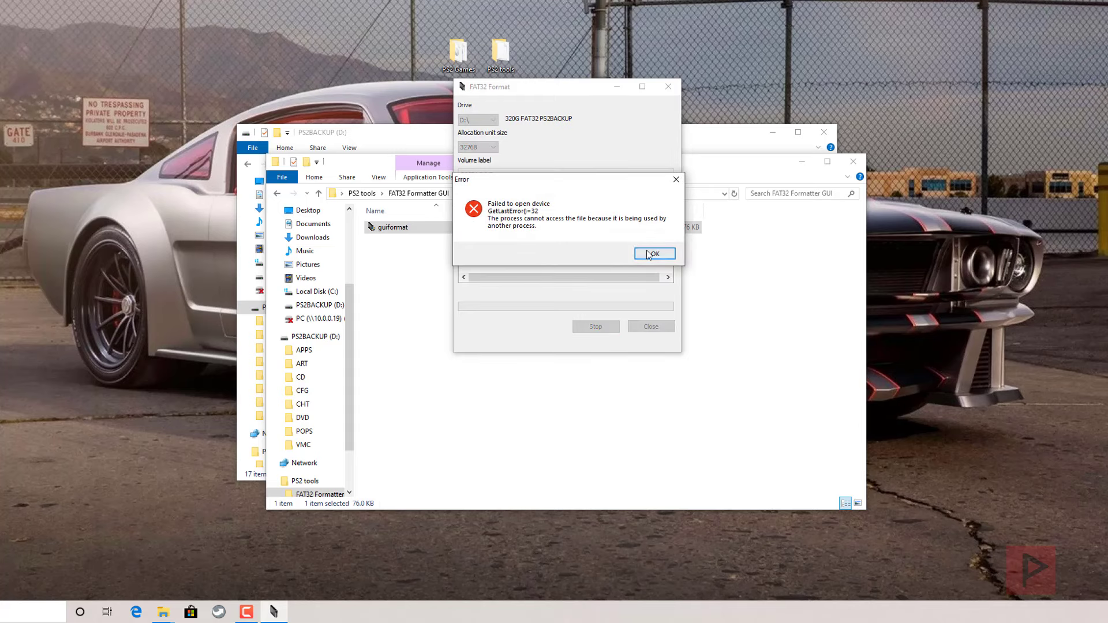
left_click(652, 255)
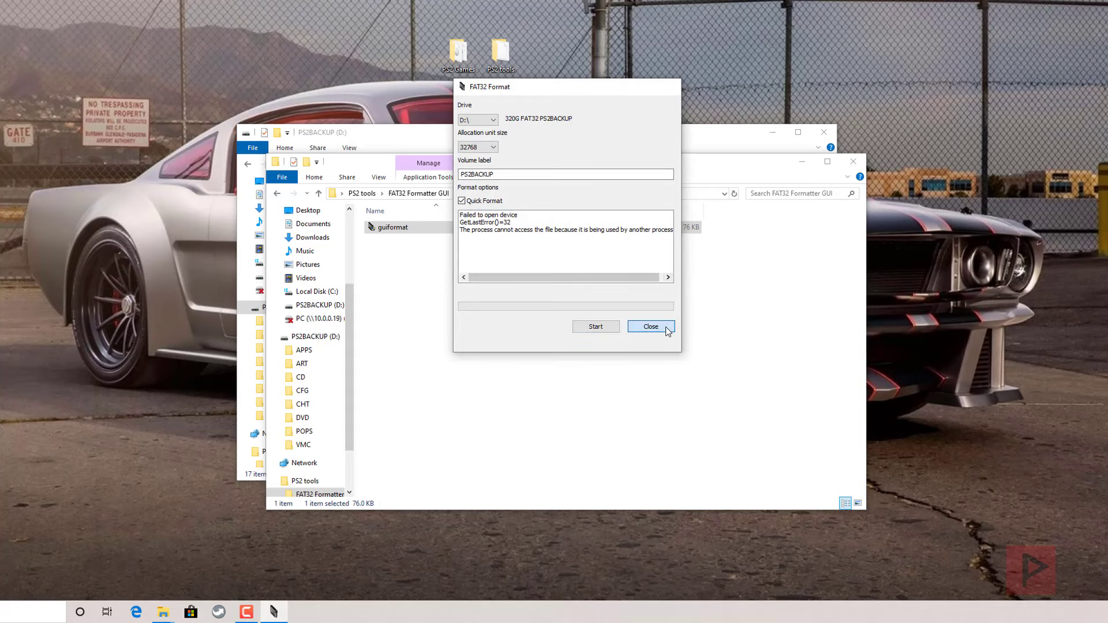
left_click(663, 326)
- Close the formatter folder, clear the drive selection, and review the PS2BACKUP (D:) properties
left_click(853, 162)
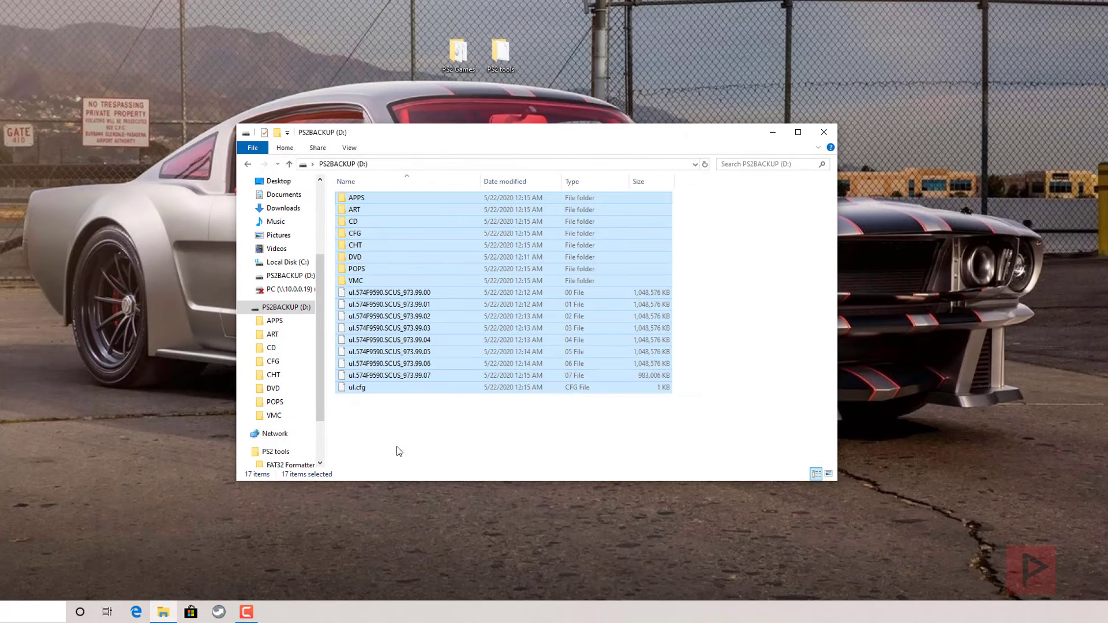
left_click(396, 447)
right_click(287, 307)
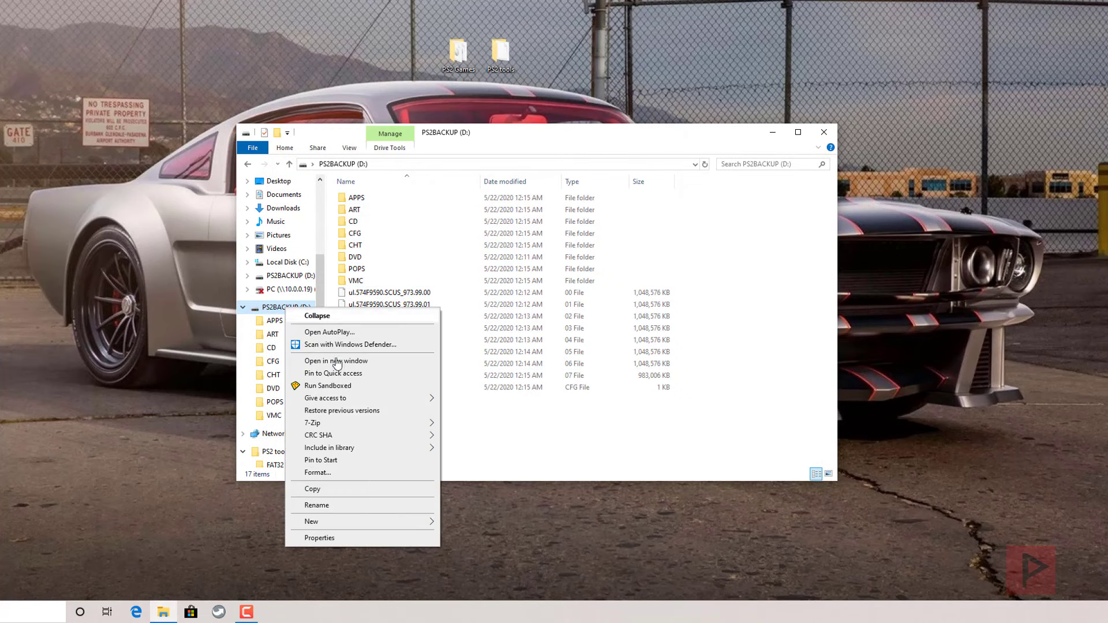
left_click(358, 537)
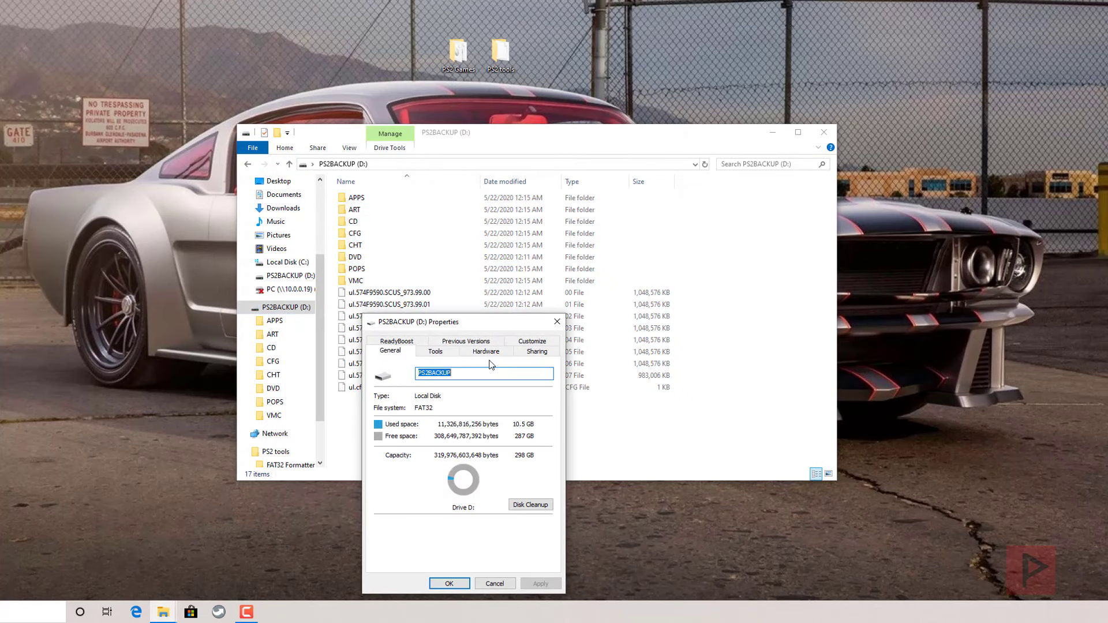
left_click(503, 584)
- Quick-format PS2BACKUP (D:) from File Explorer and acknowledge the format-complete message
right_click(289, 308)
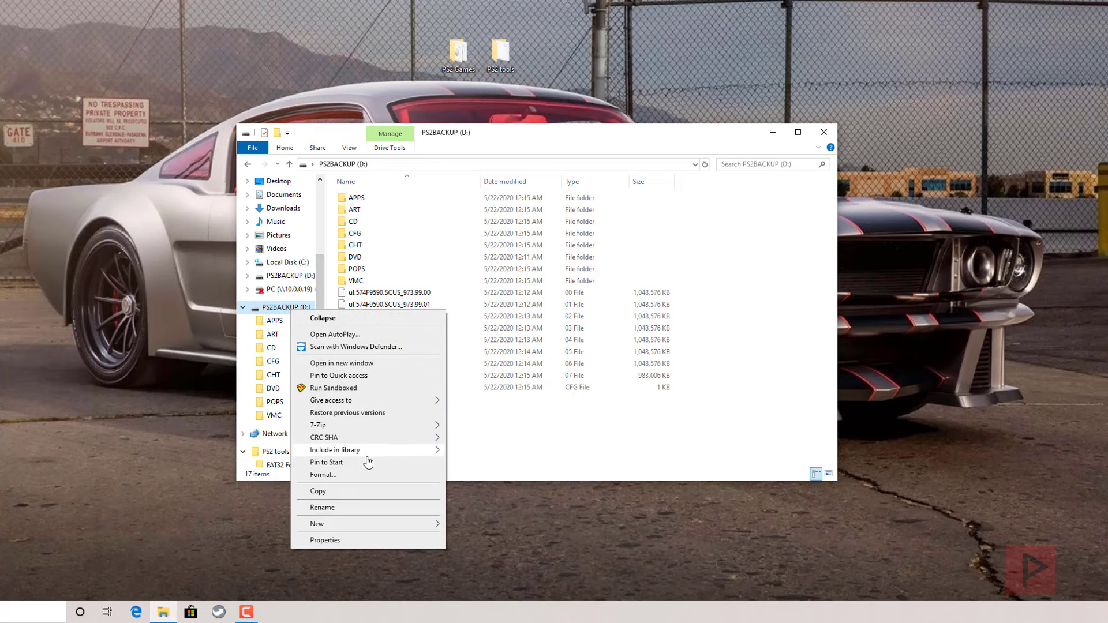
left_click(359, 475)
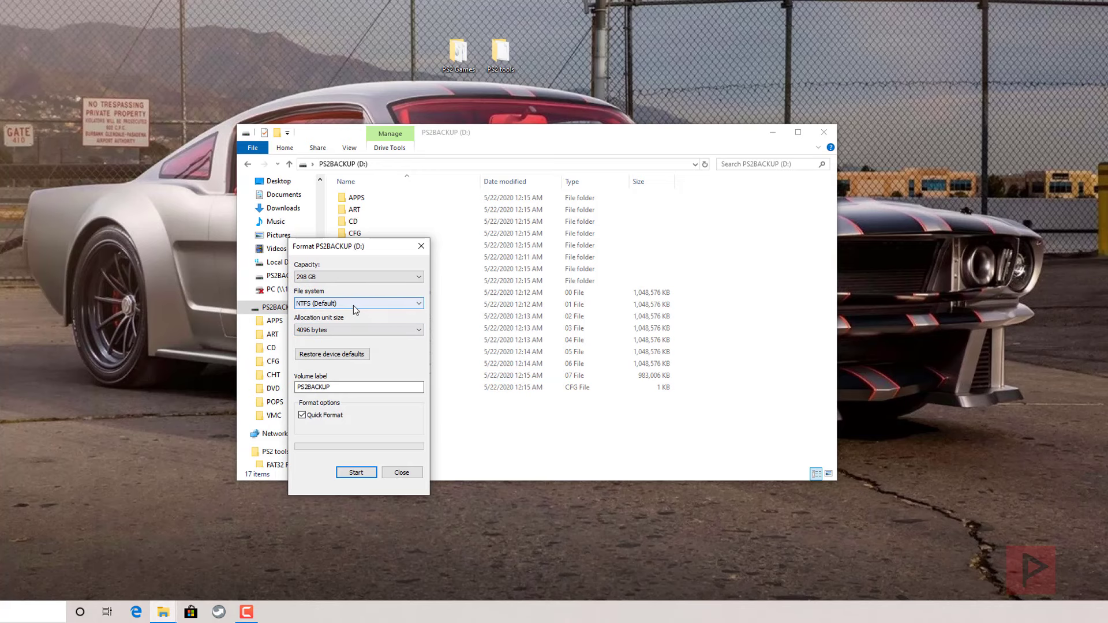
left_click(357, 473)
left_click(593, 212)
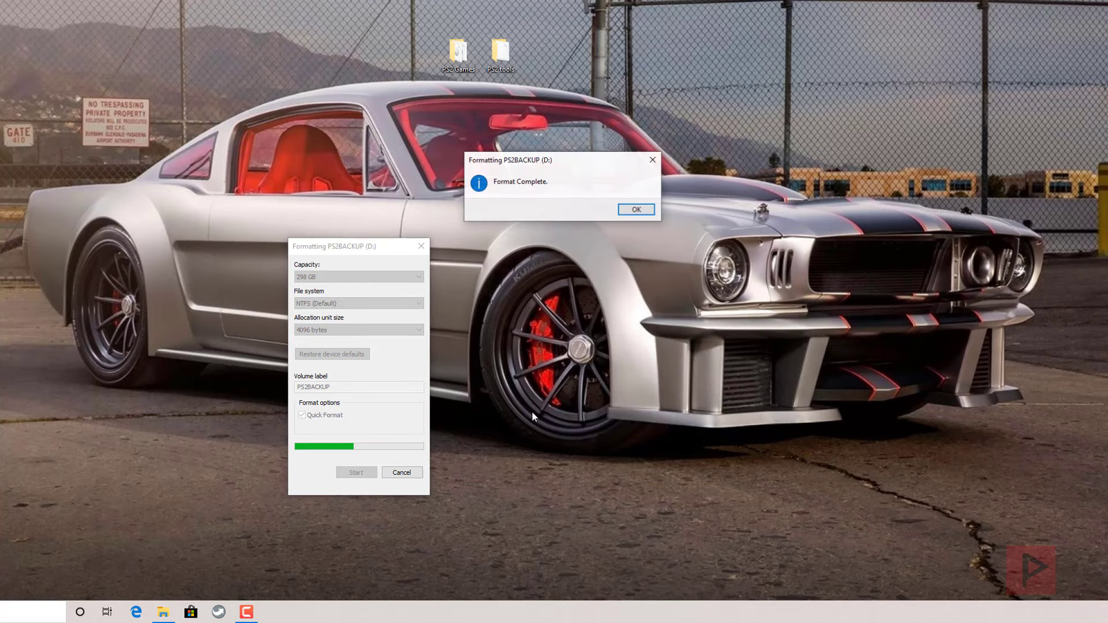
left_click(632, 209)
- Run guiformat again from PS2 tools > FAT32 Formatter GUI and quick-format D: as FAT32
left_click(401, 472)
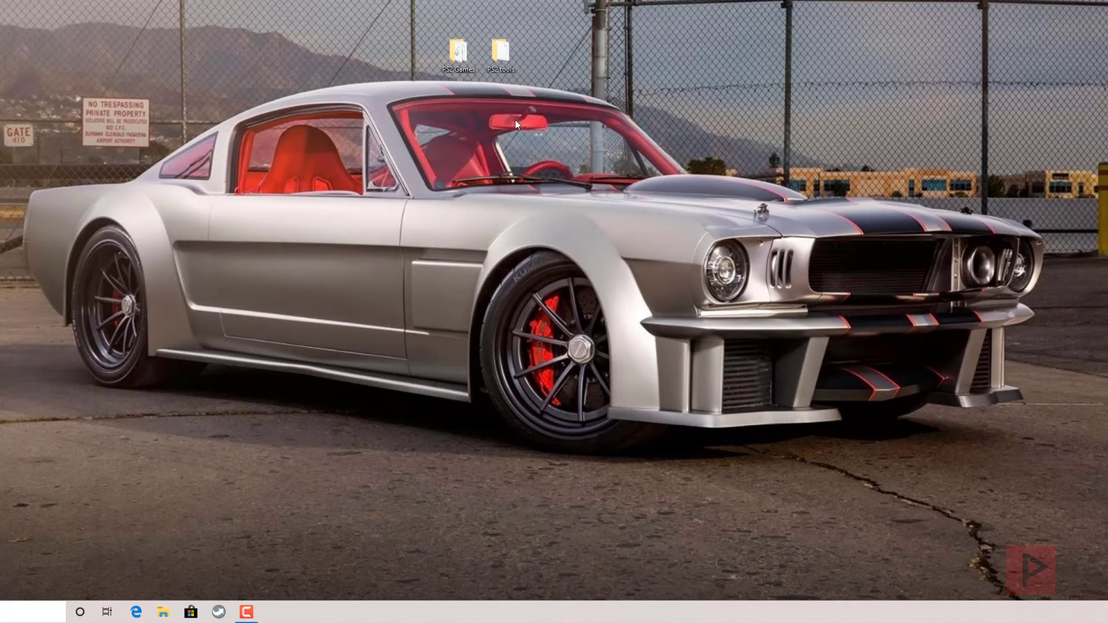
double_click(501, 53)
double_click(382, 199)
right_click(386, 202)
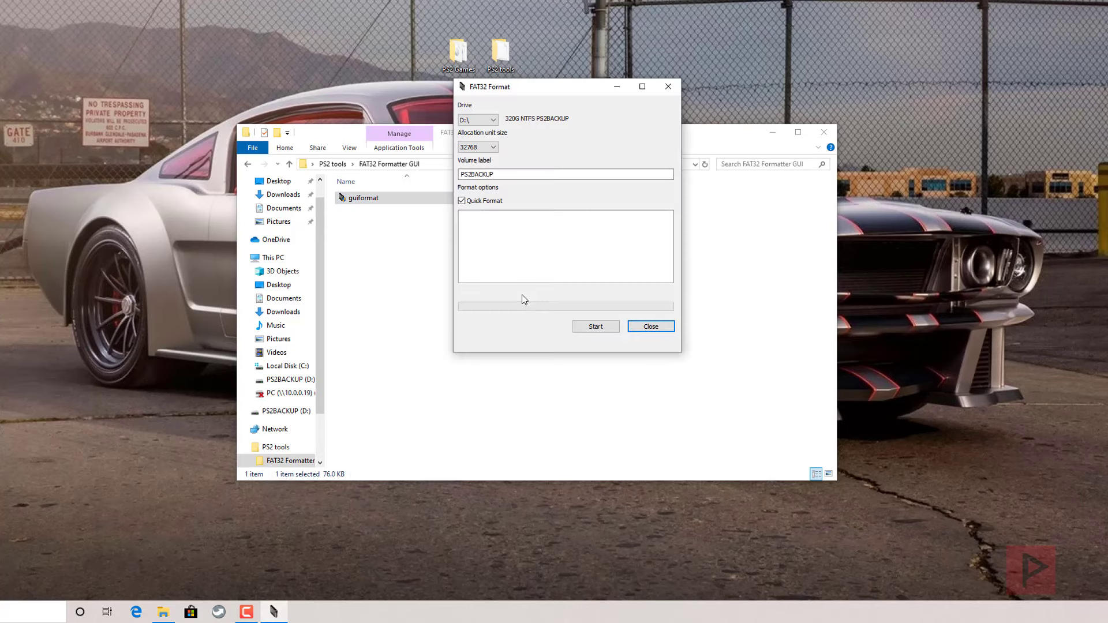
left_click(595, 326)
left_click(557, 247)
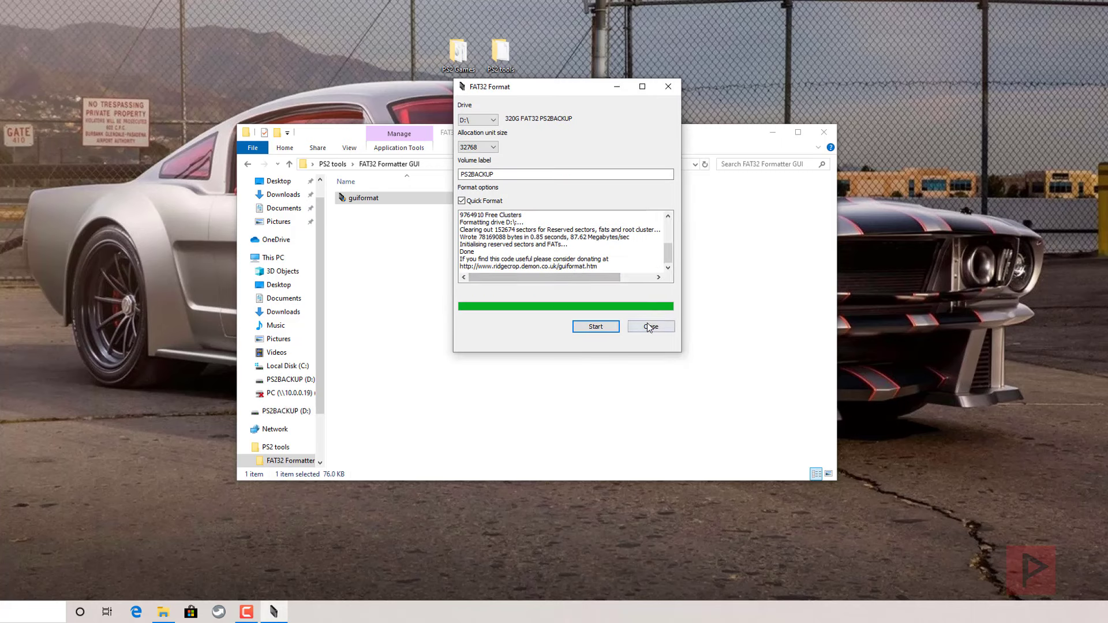
left_click(641, 327)
- Confirm in the drive properties that PS2BACKUP (D:) is FAT32 with 298 GB free
right_click(291, 412)
left_click(305, 402)
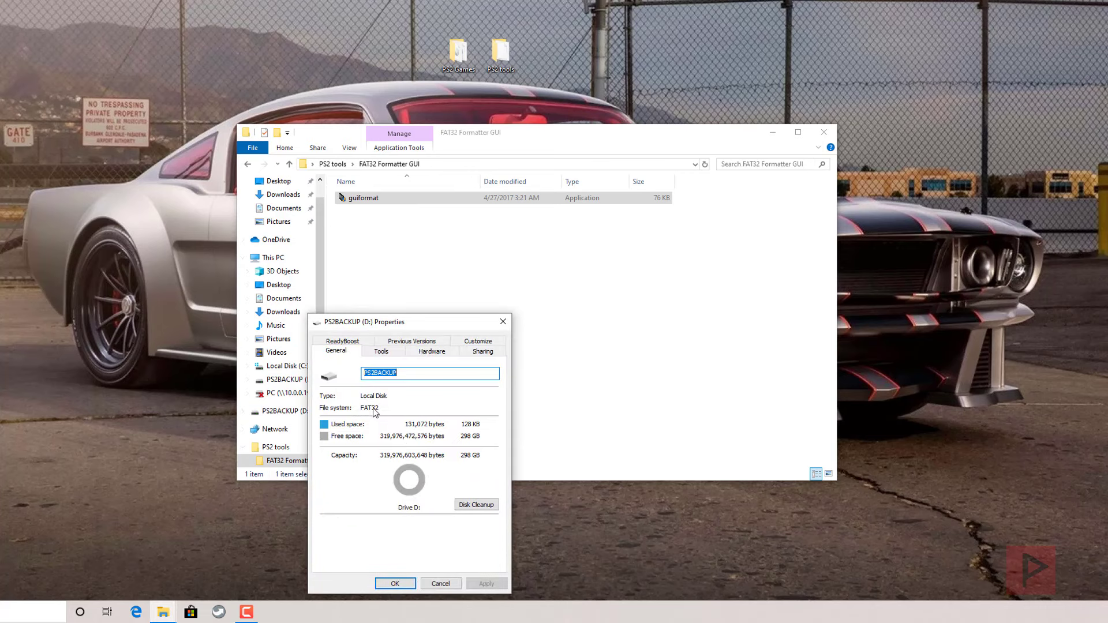
left_click(453, 582)
left_click(471, 378)
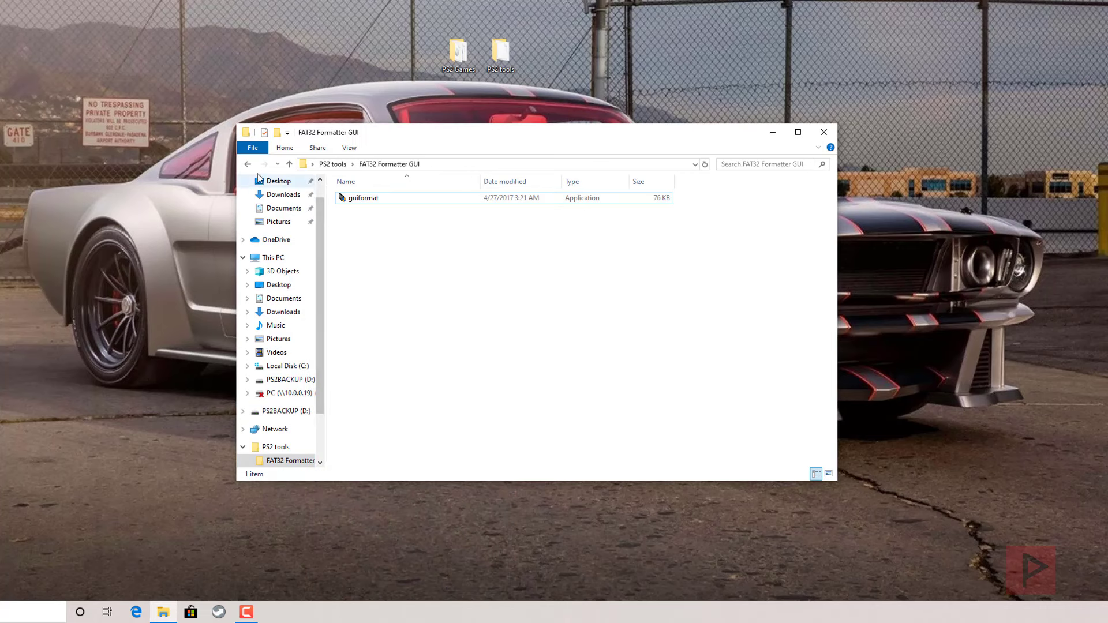
- Create a new folder named DVD on the PS2BACKUP (D:) drive
left_click(287, 411)
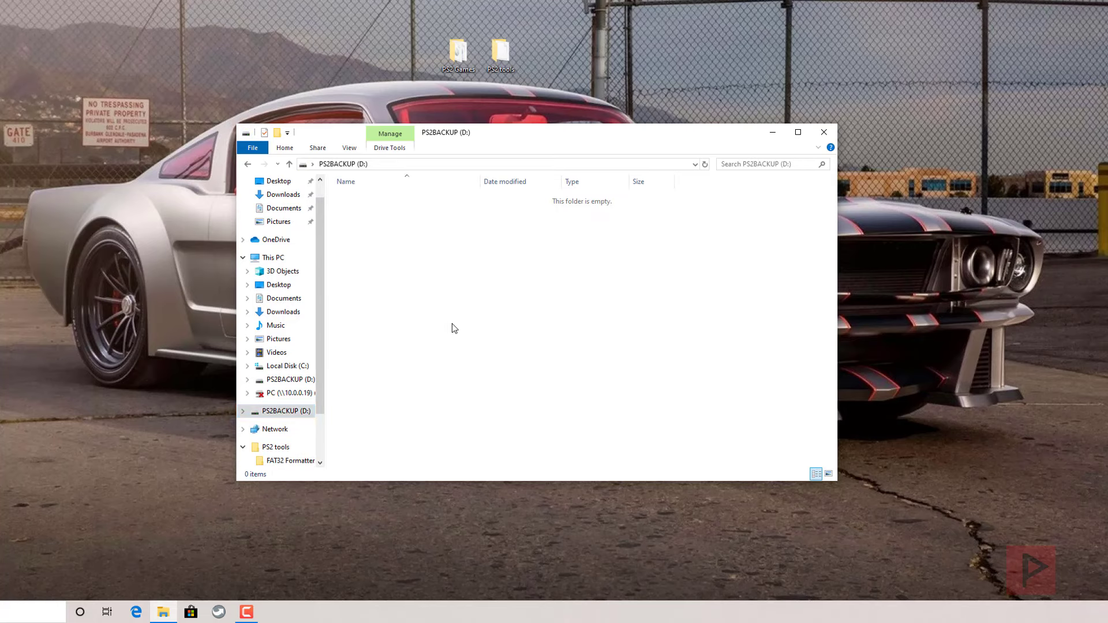
right_click(452, 323)
mouse_move(482, 460)
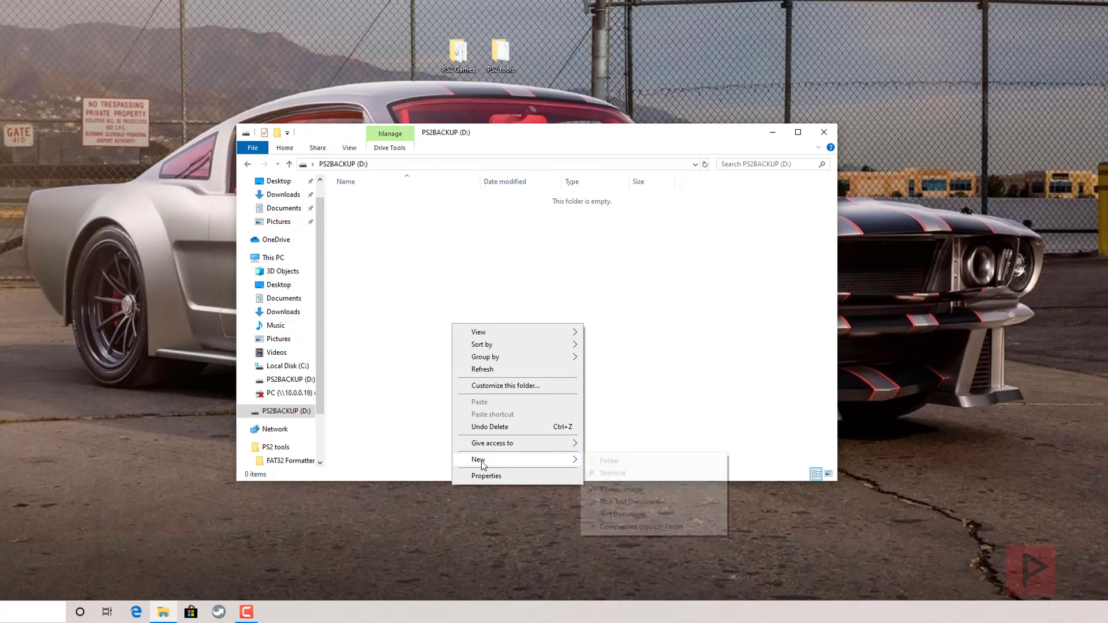
left_click(600, 461)
type("DVD")
key("Return")
key("Return")
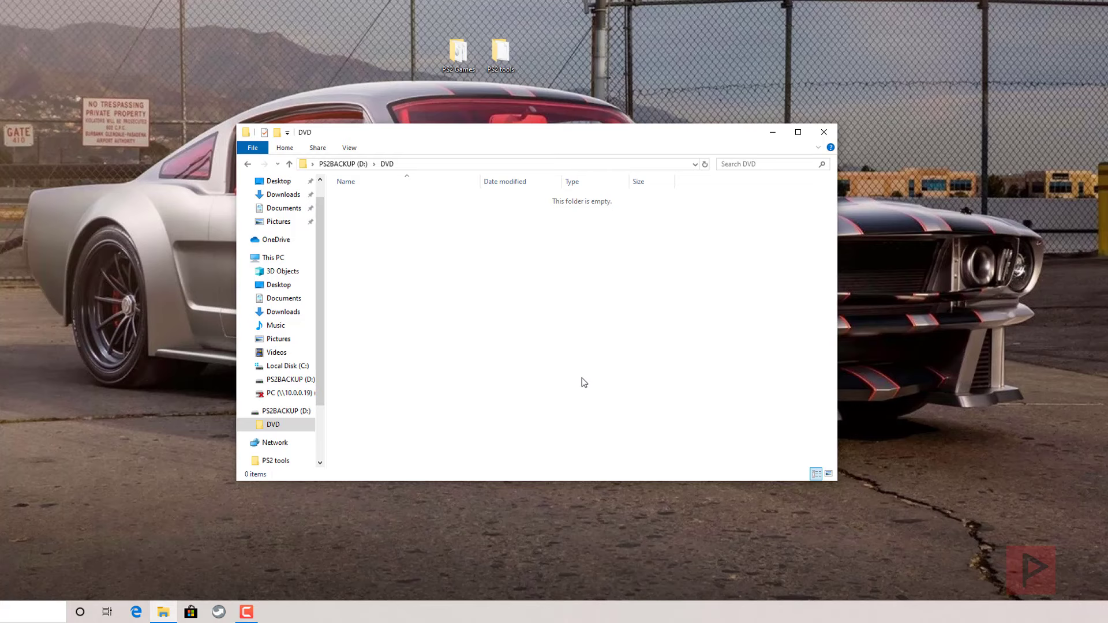
- Copy the Sly 1 disc image from PS2 Games and paste it into the DVD folder
double_click(458, 51)
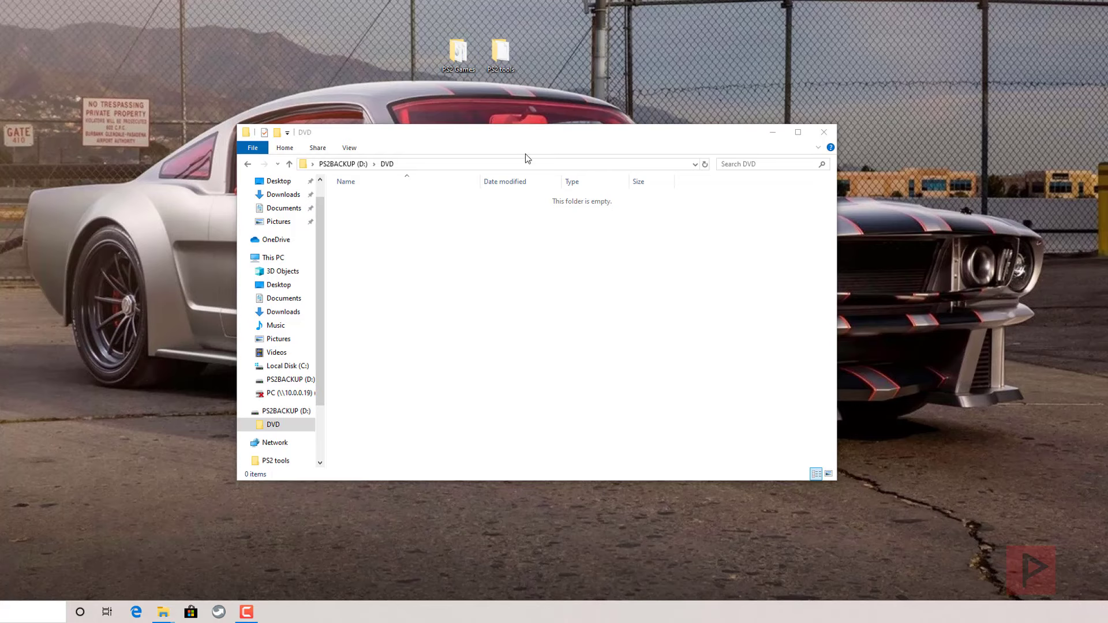
left_click(376, 229)
right_click(377, 230)
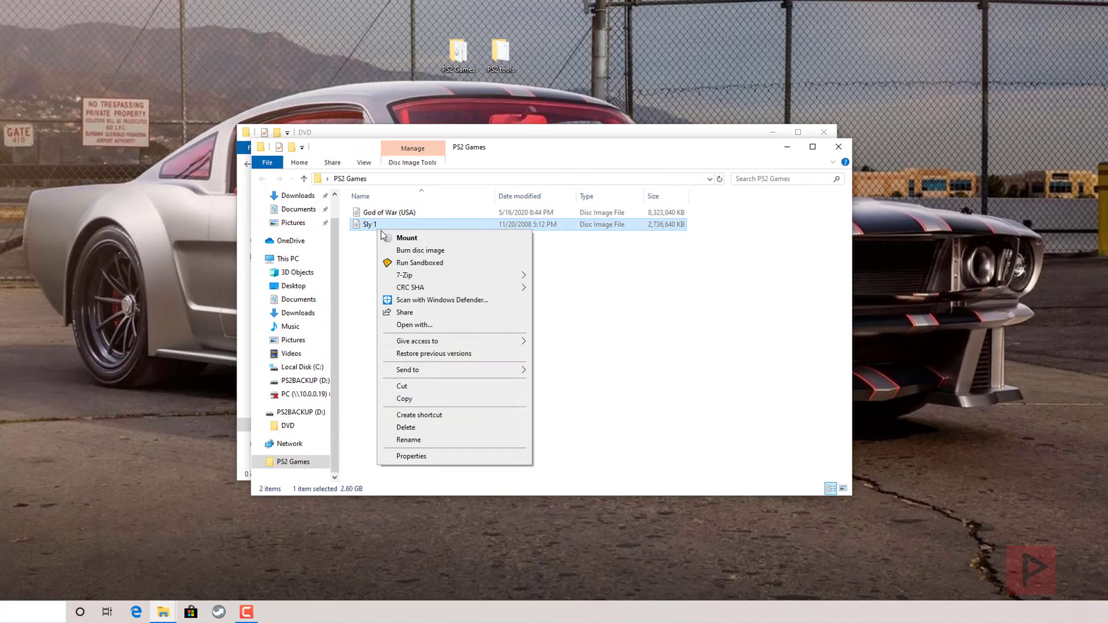
left_click(427, 399)
left_click(561, 134)
right_click(454, 326)
left_click(482, 402)
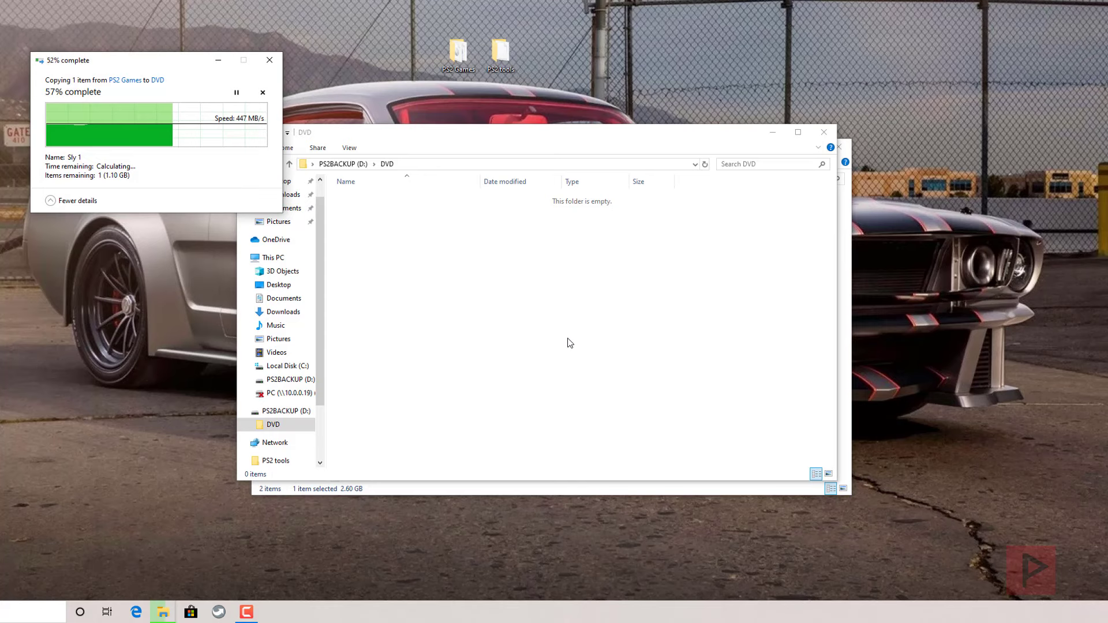
- Copy God of War (USA) from PS2 Games and paste it into DVD, triggering the File Too Large warning
double_click(465, 61)
right_click(407, 213)
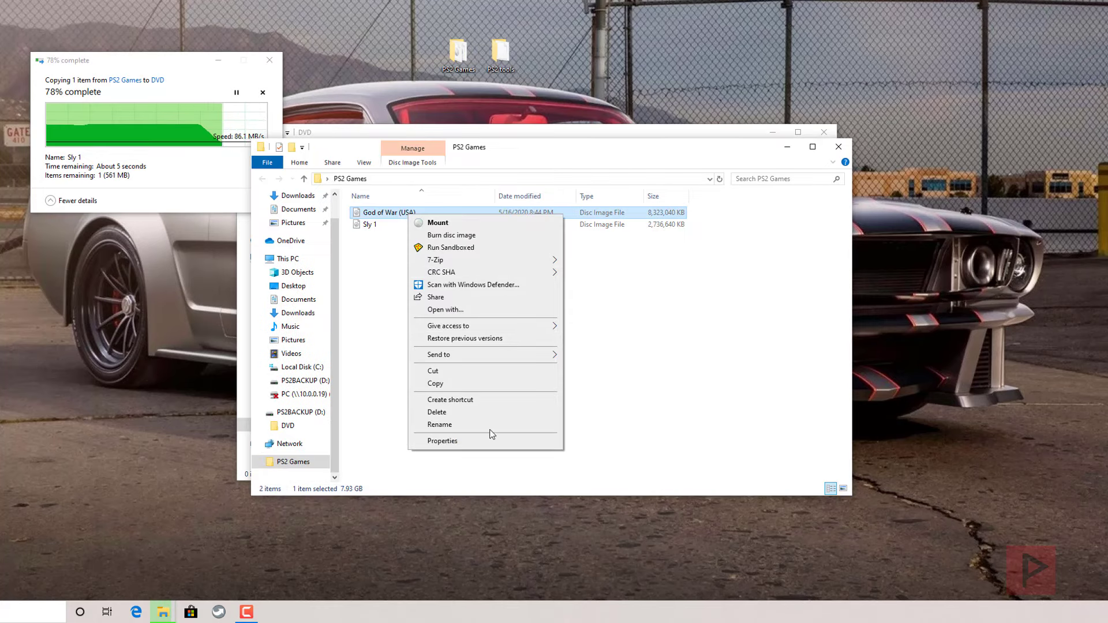
left_click(489, 384)
left_click(786, 147)
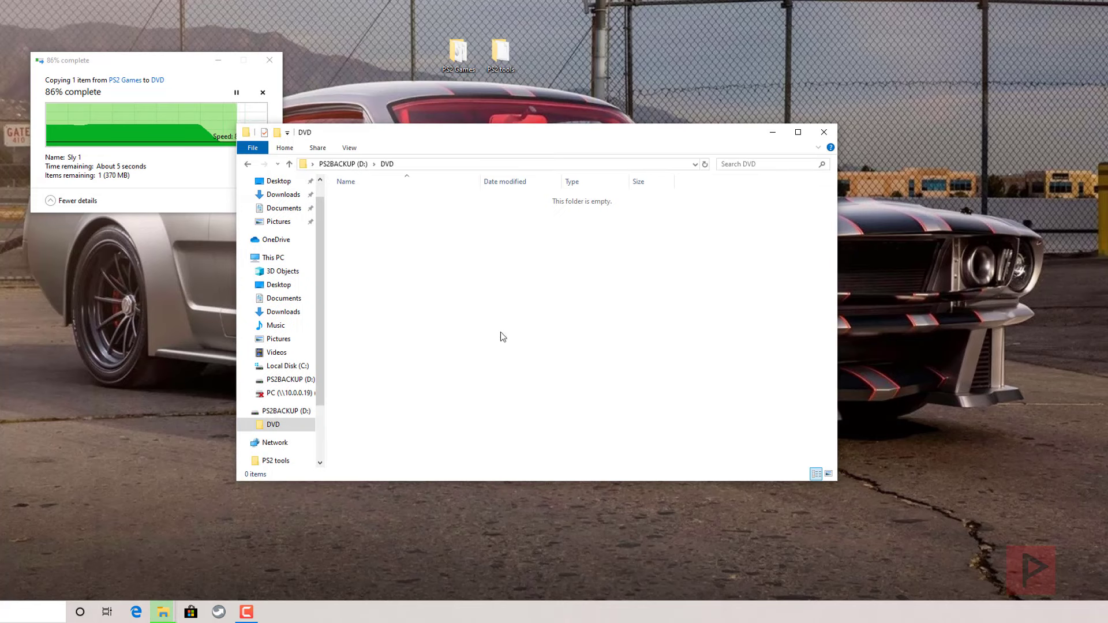
right_click(465, 335)
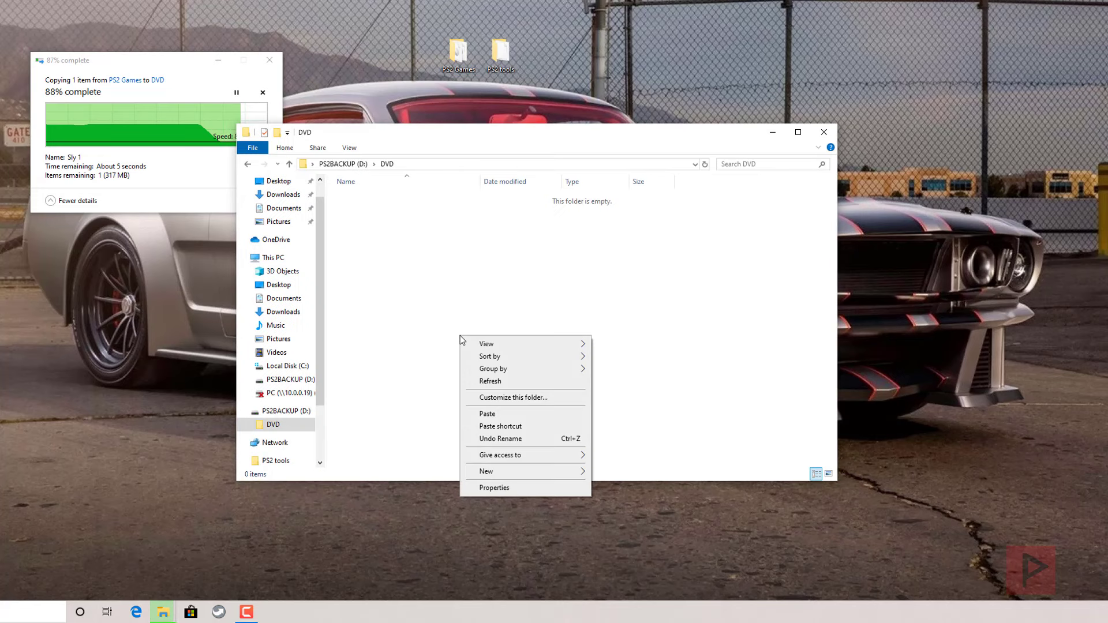
left_click(504, 415)
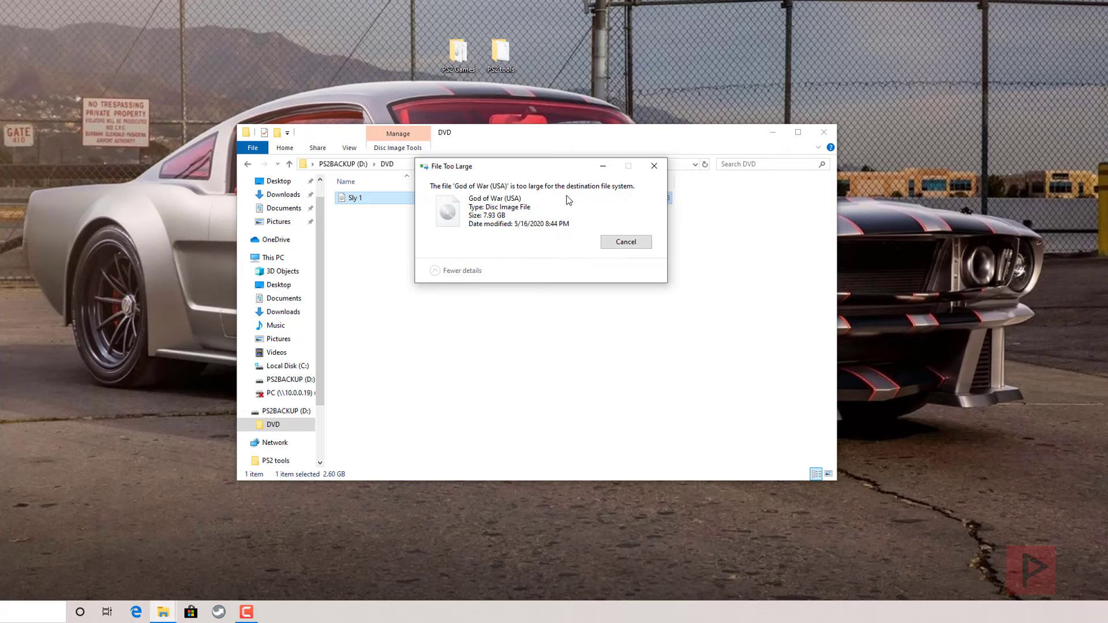
- Dismiss the File Too Large warning and select the English USBUtil in PS2 tools > USBUTIL v2.2 rev1.0 EN
left_click(625, 241)
left_click(626, 302)
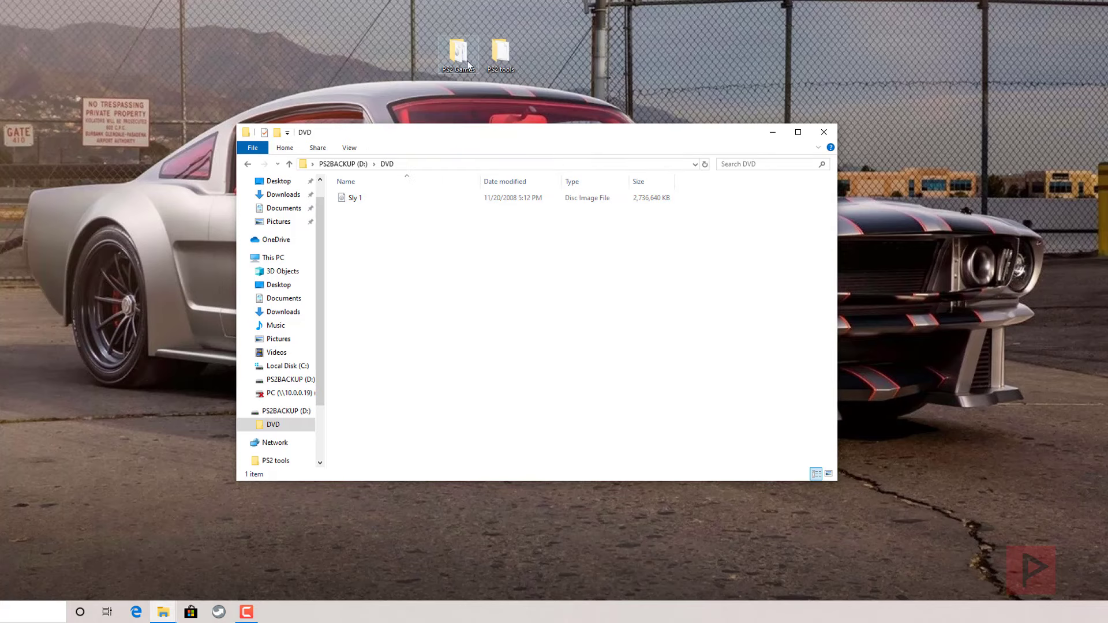
double_click(505, 58)
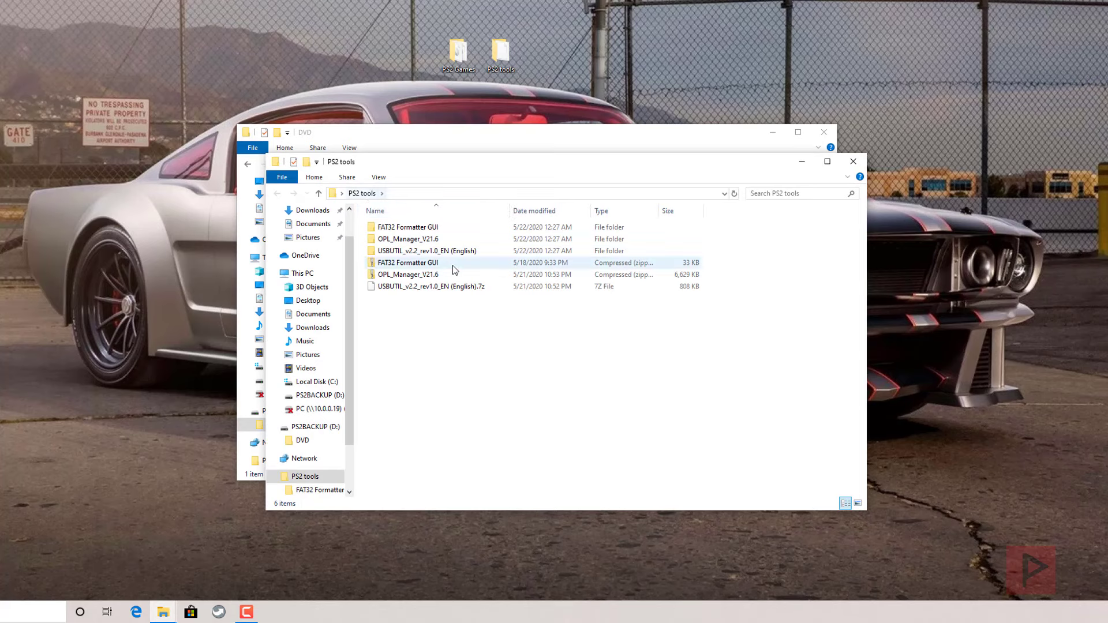
double_click(427, 250)
double_click(410, 228)
left_click(415, 251)
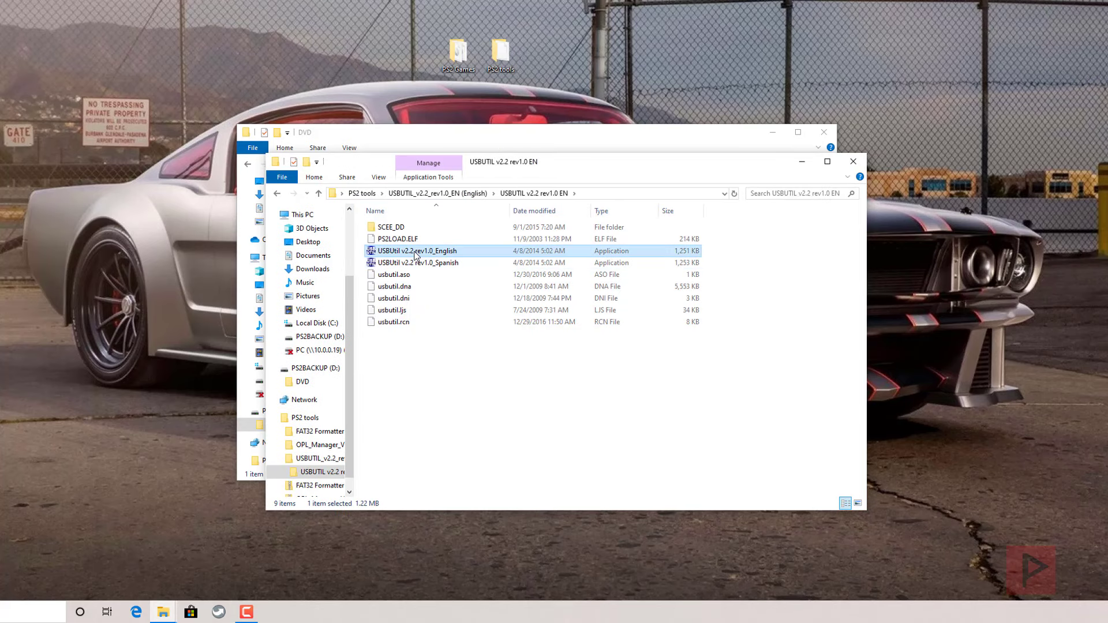
right_click(414, 251)
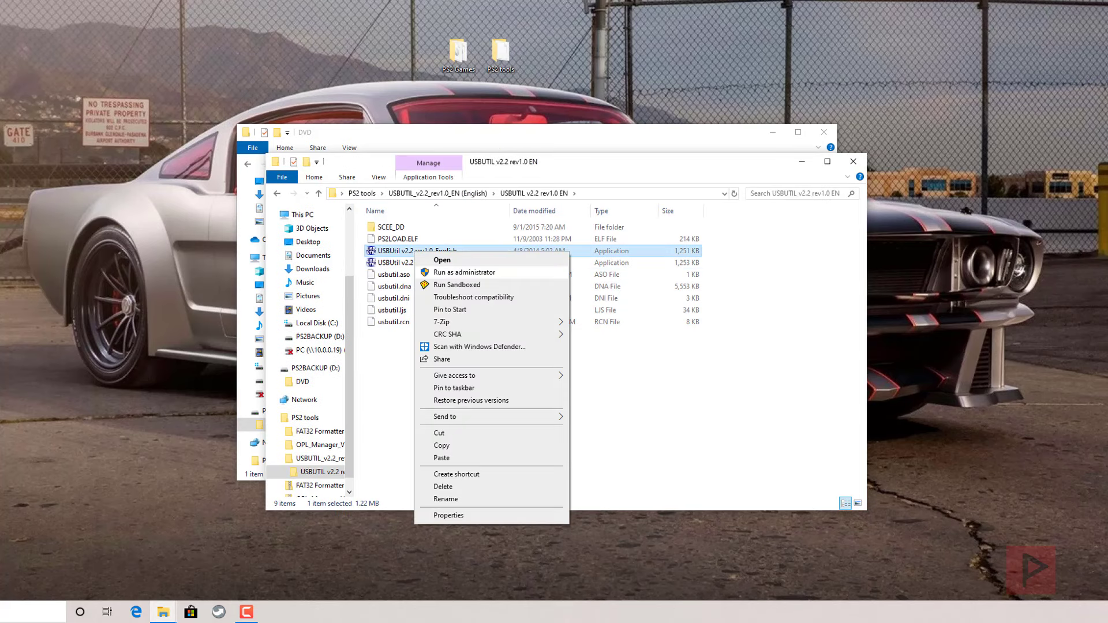
- Launch USBUtil as administrator and start File > Create GAME from ISO
left_click(436, 273)
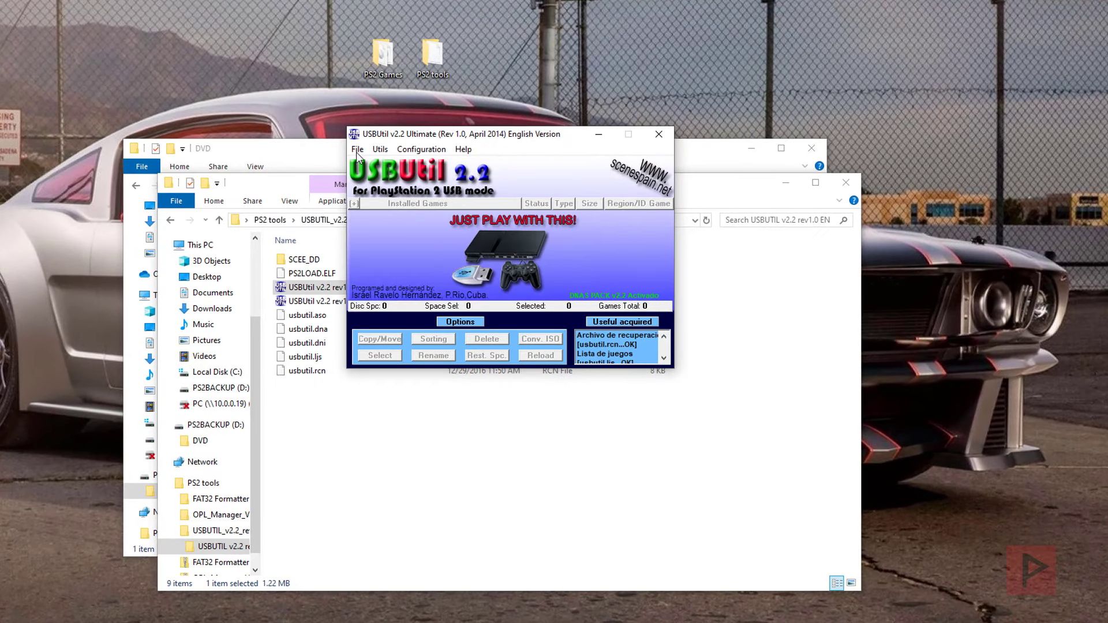
left_click(358, 149)
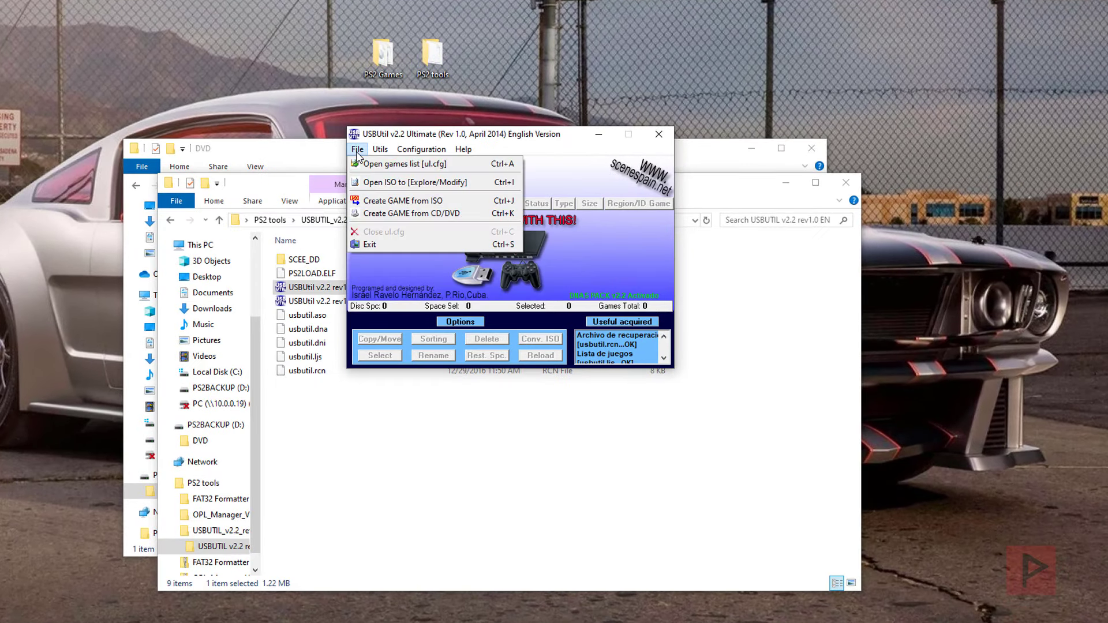
left_click(402, 201)
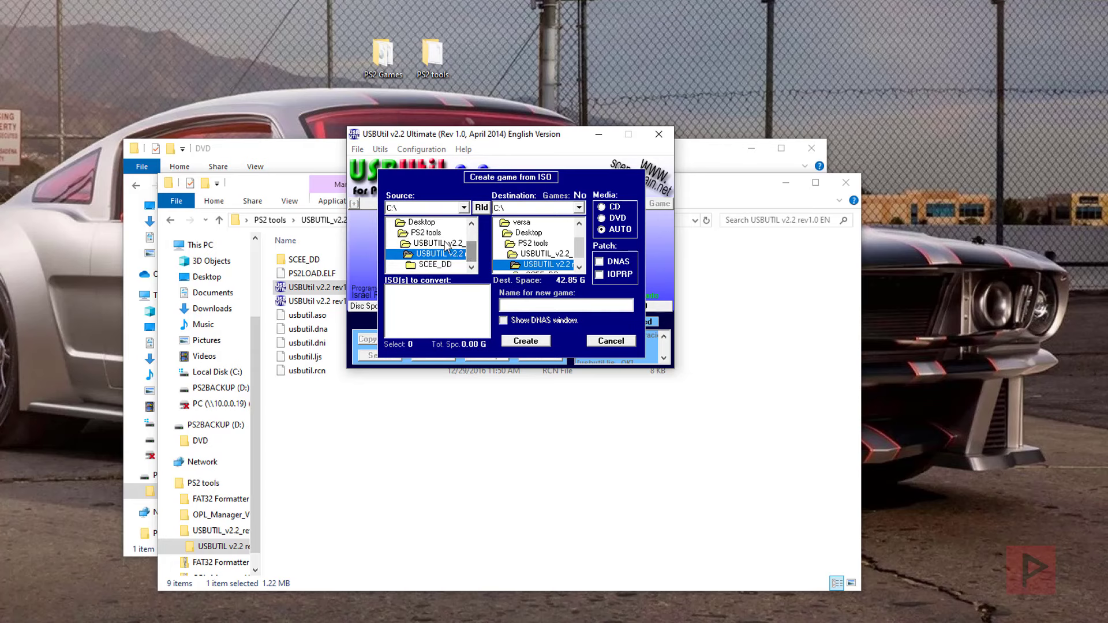
- Choose God of War (USA).iso from PS2 Games as source, with destination D:\ and media type DVD
scroll(437, 235, "up", 1)
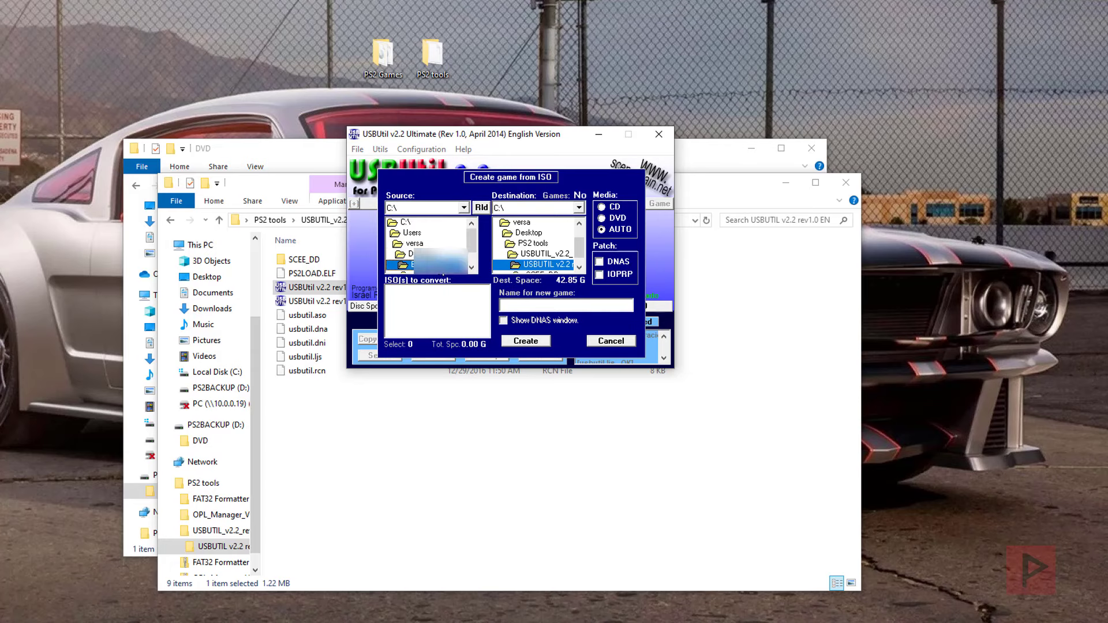
scroll(477, 249, "down", 1)
scroll(477, 249, "down", 1)
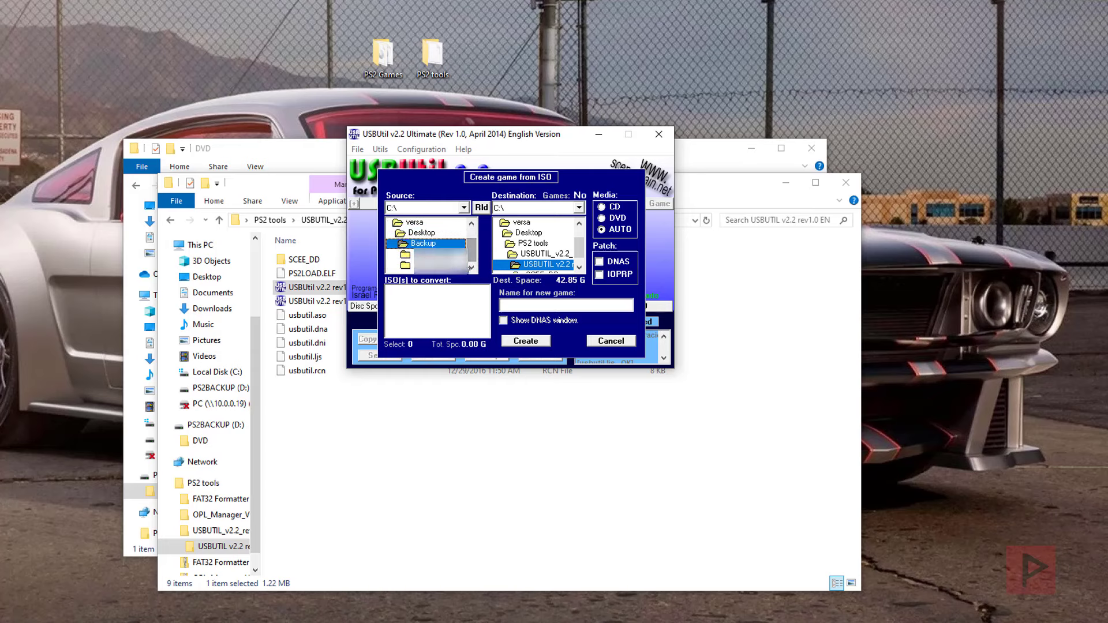
scroll(439, 237, "up", 2)
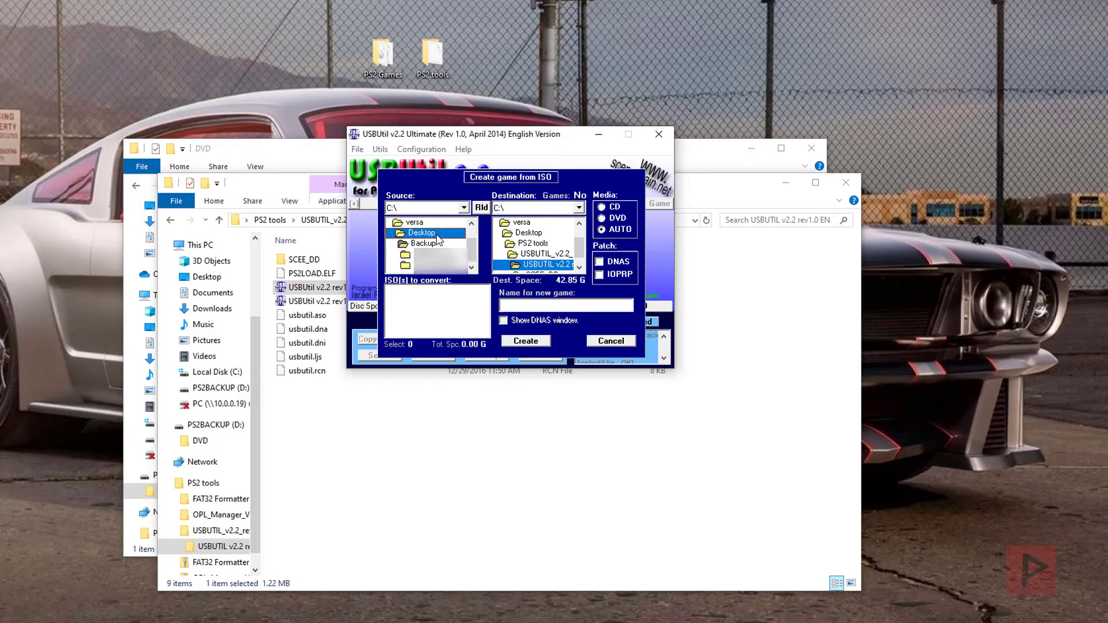
scroll(474, 248, "down", 2)
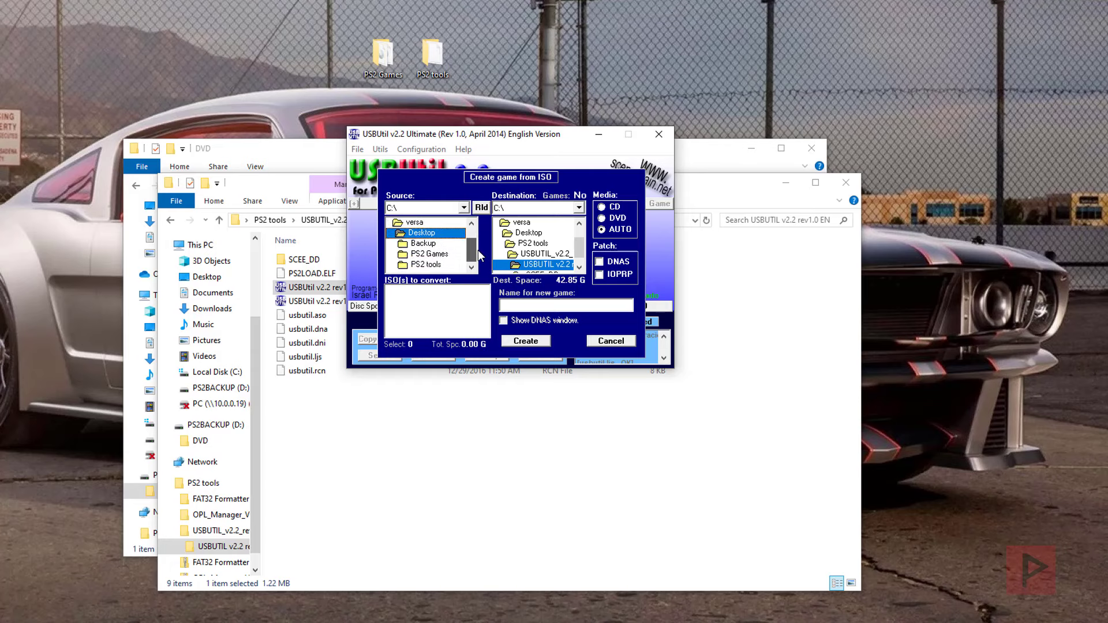
double_click(437, 254)
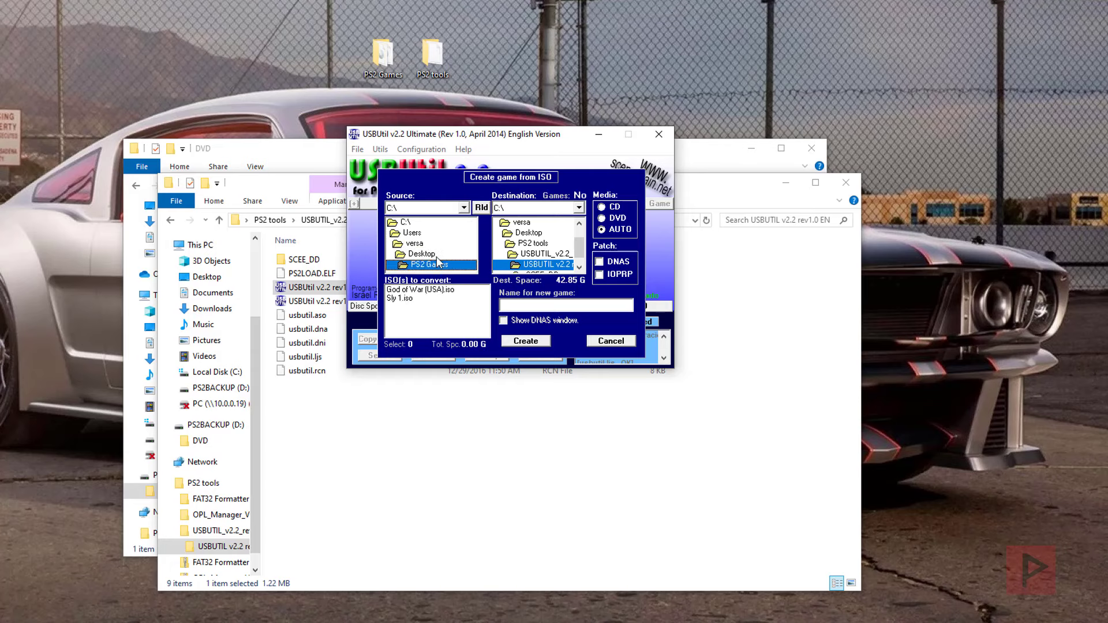
left_click(437, 289)
left_click(578, 207)
left_click(543, 233)
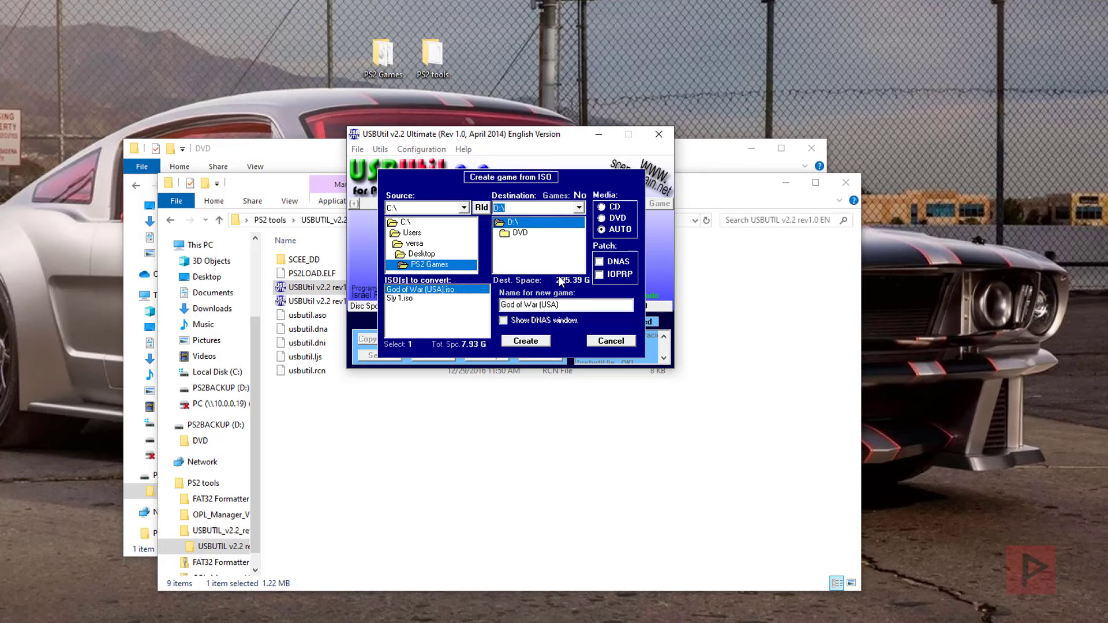
left_click(605, 220)
left_click(580, 307)
- Create the God of War (USA) game on D: and close the progress dialog at 100%
left_click(534, 343)
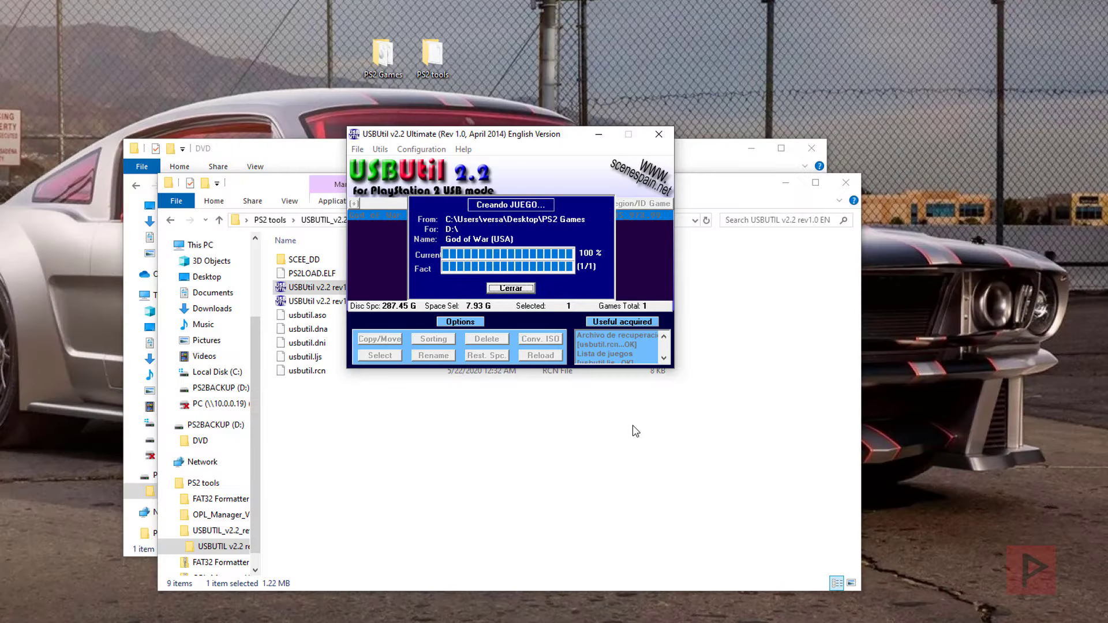
left_click(515, 288)
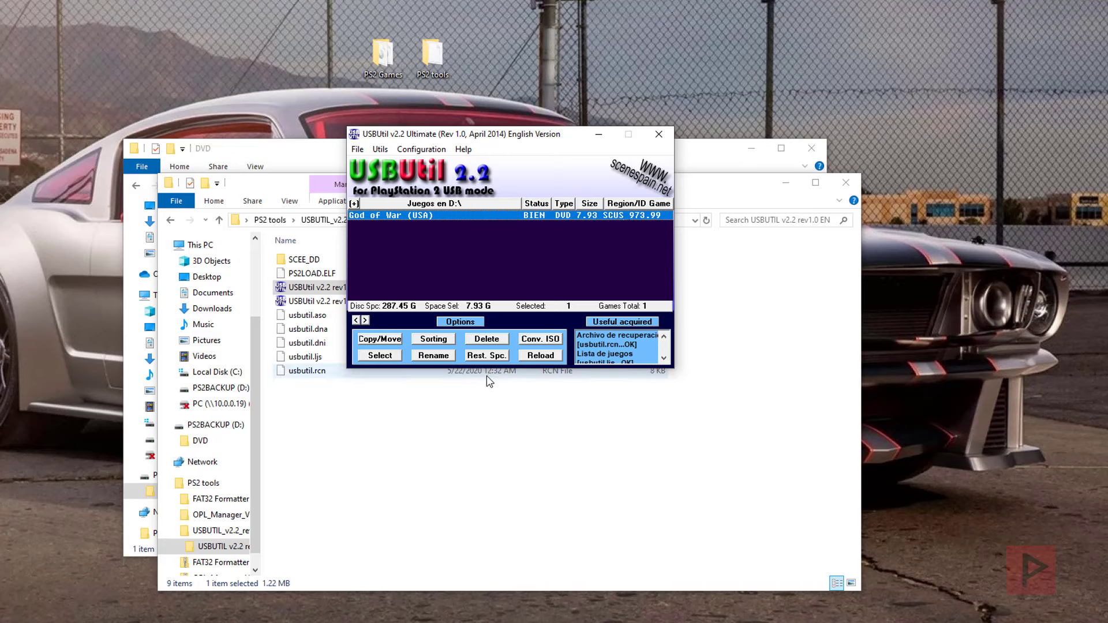
- Close the USBUtil, USBUTIL and DVD folder windows
left_click(658, 134)
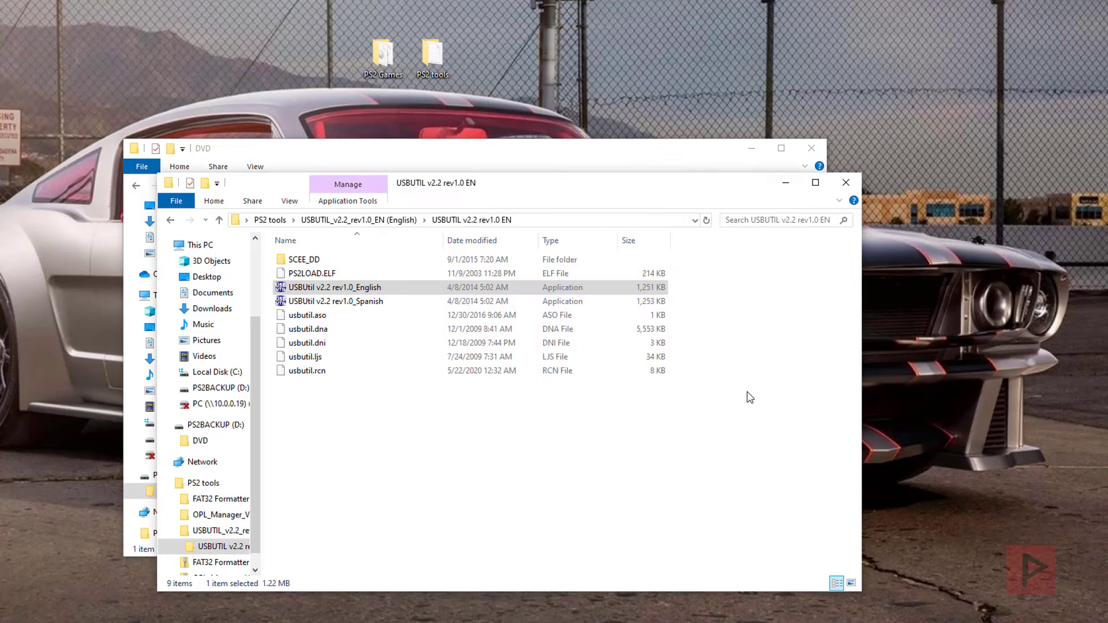
left_click(846, 182)
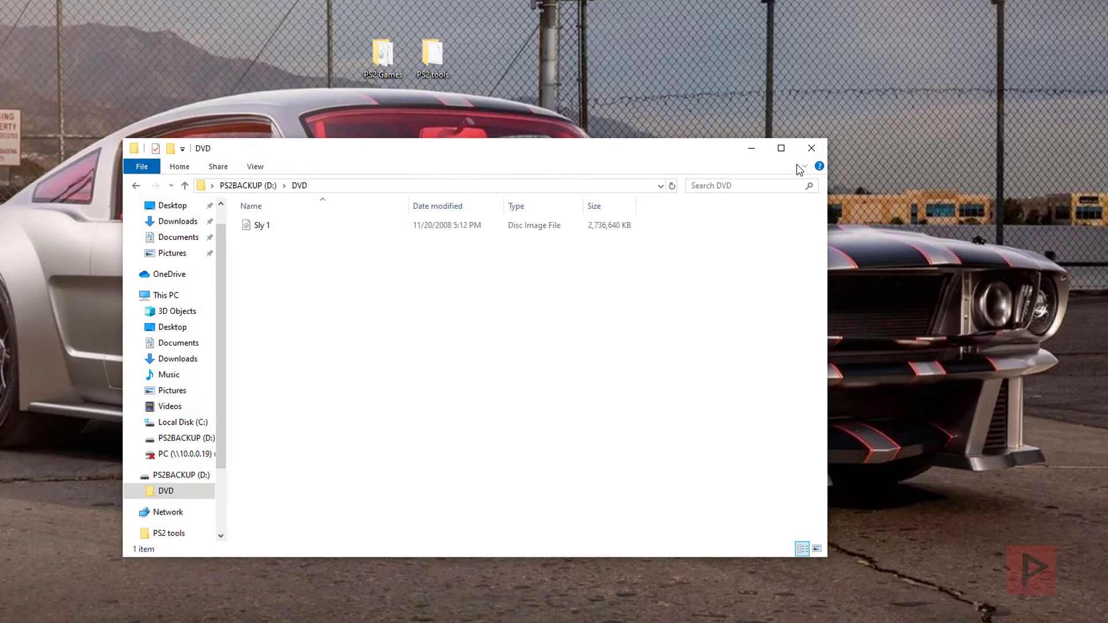
left_click(811, 148)
- Run OPL_Manager from PS2 tools > OPL_Manager_V21.6 as administrator
double_click(432, 58)
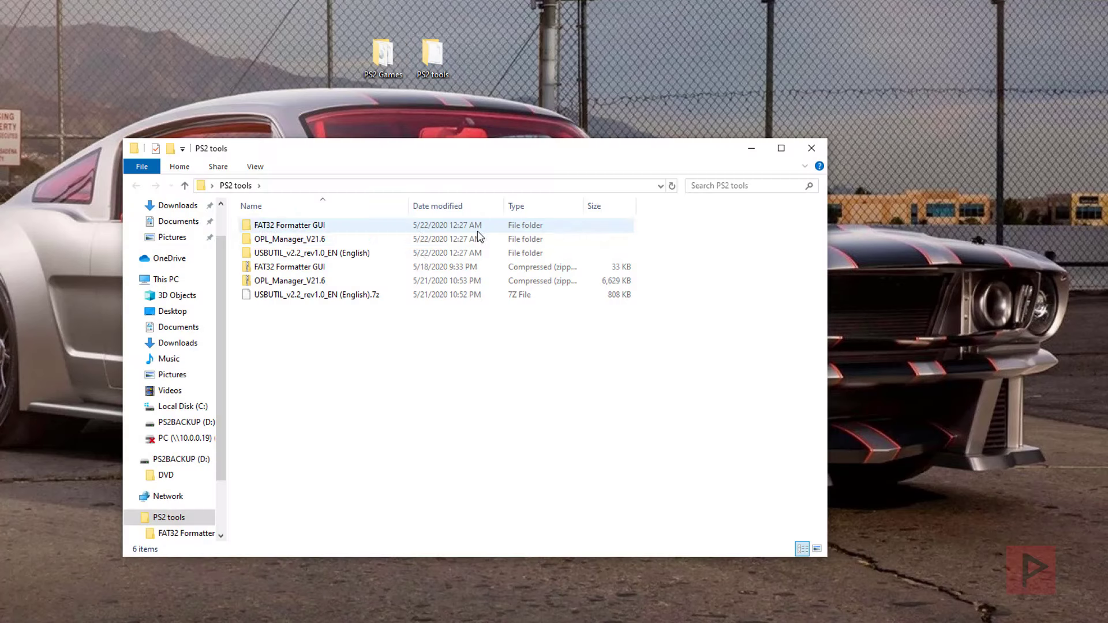
double_click(351, 240)
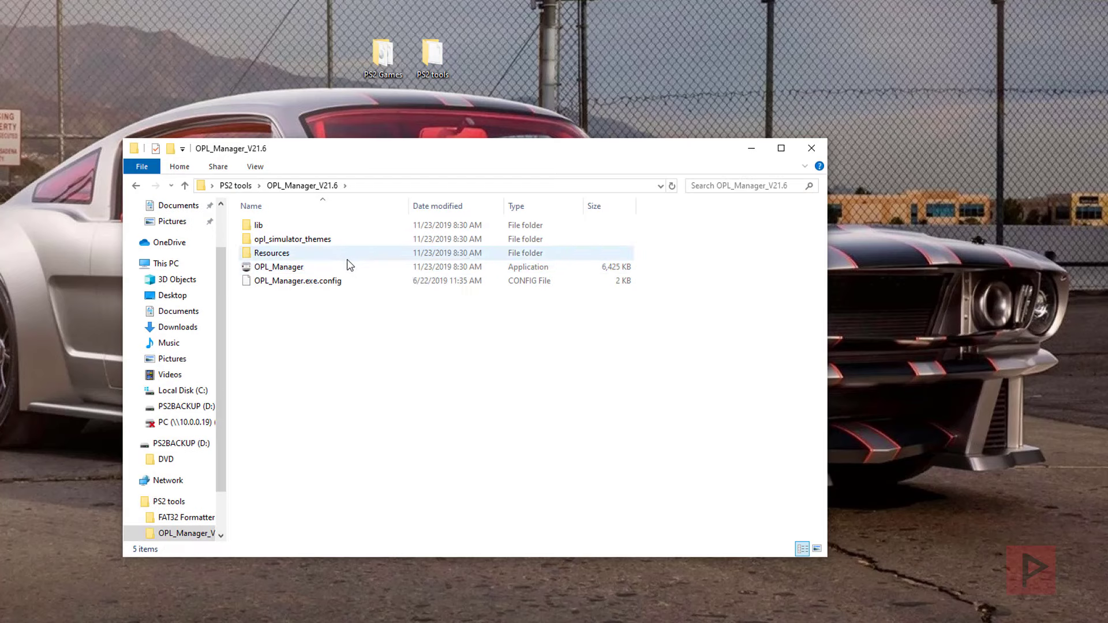
right_click(323, 264)
left_click(353, 291)
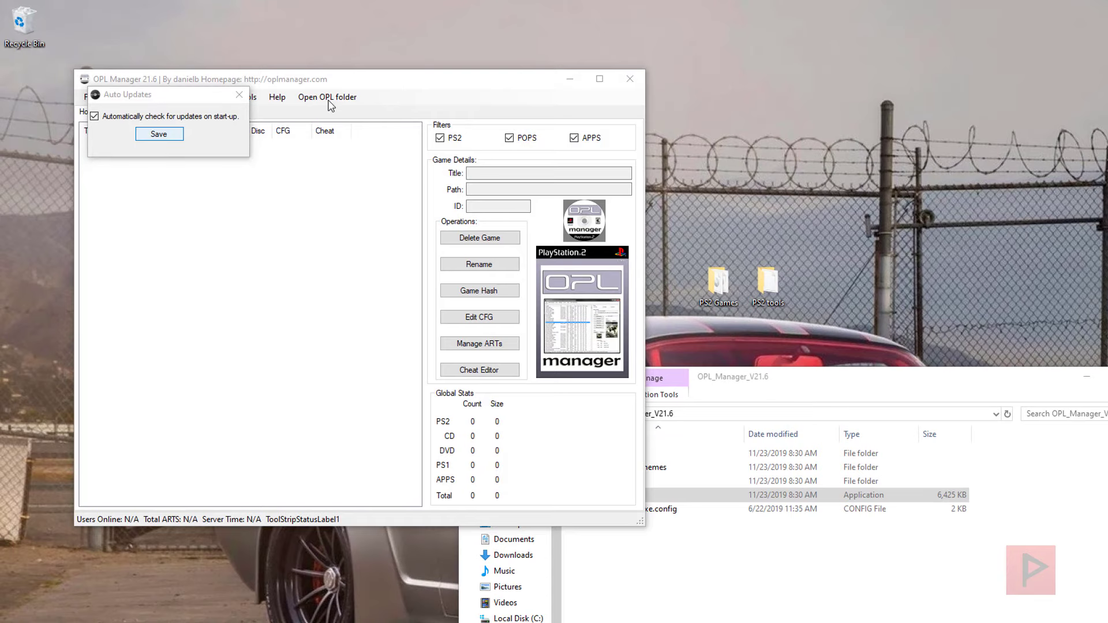
- Save the auto-update preference and set the OPL folder to PS2BACKUP (D:)
left_click(156, 136)
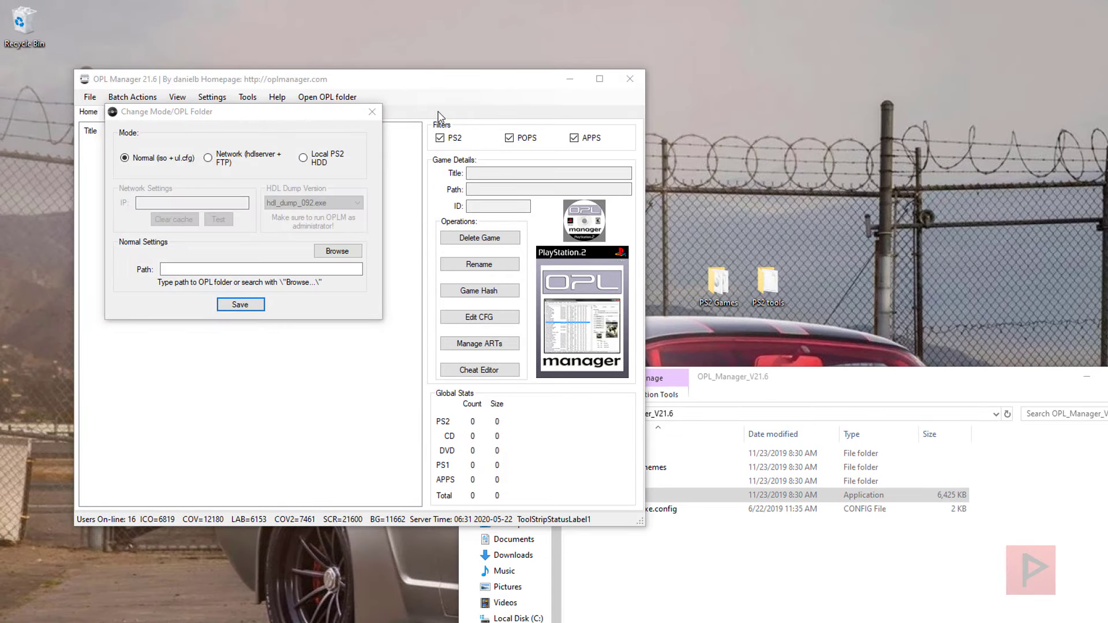
left_click(283, 273)
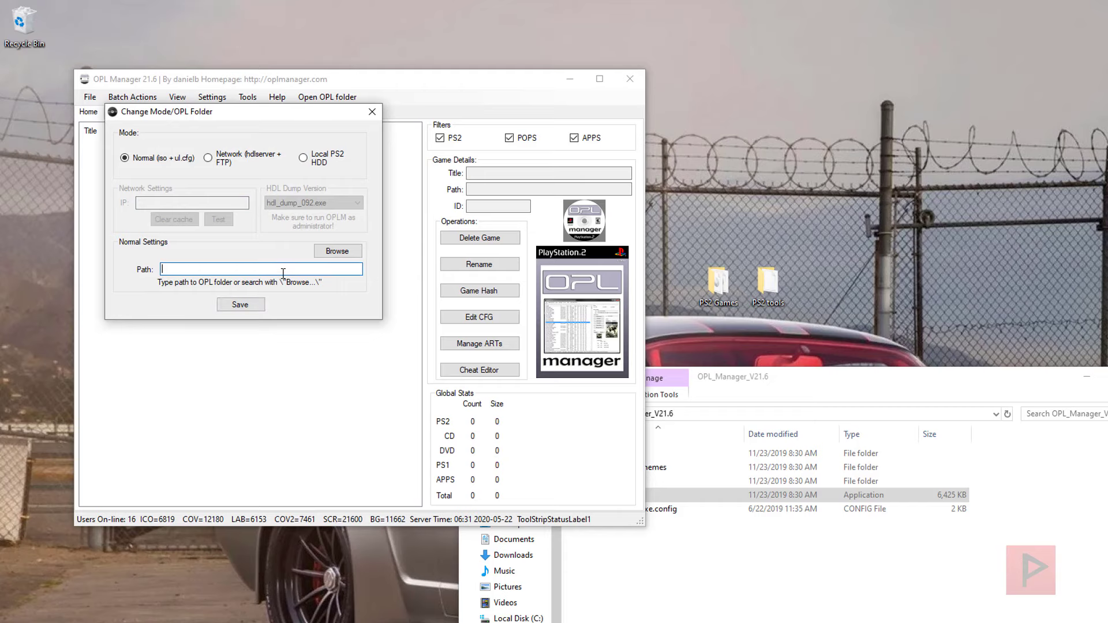
left_click(346, 254)
double_click(822, 487)
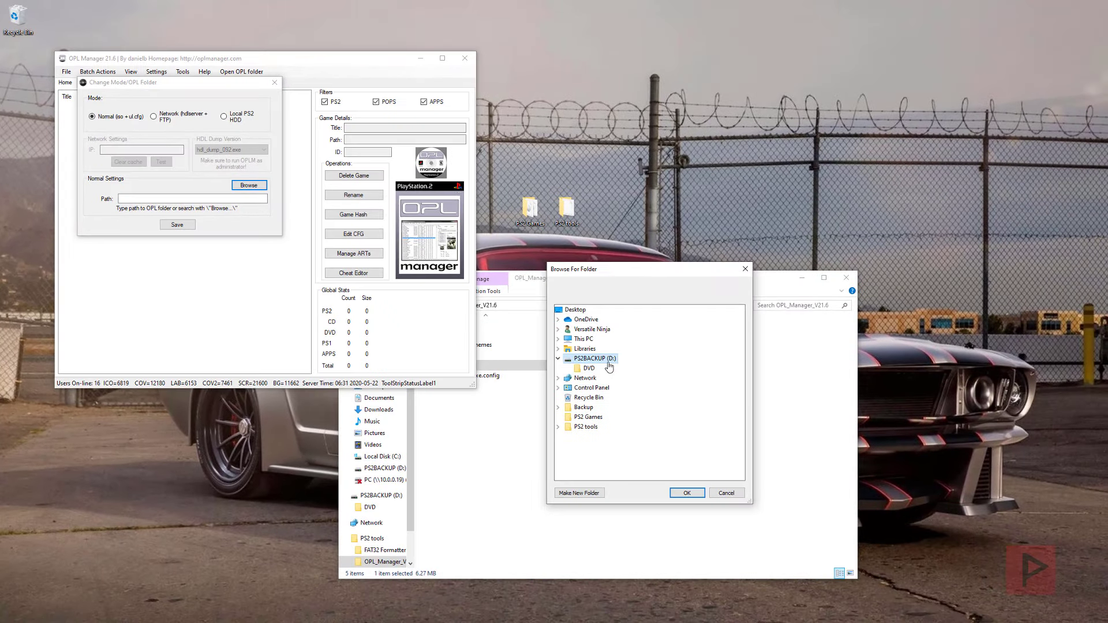
left_click(686, 494)
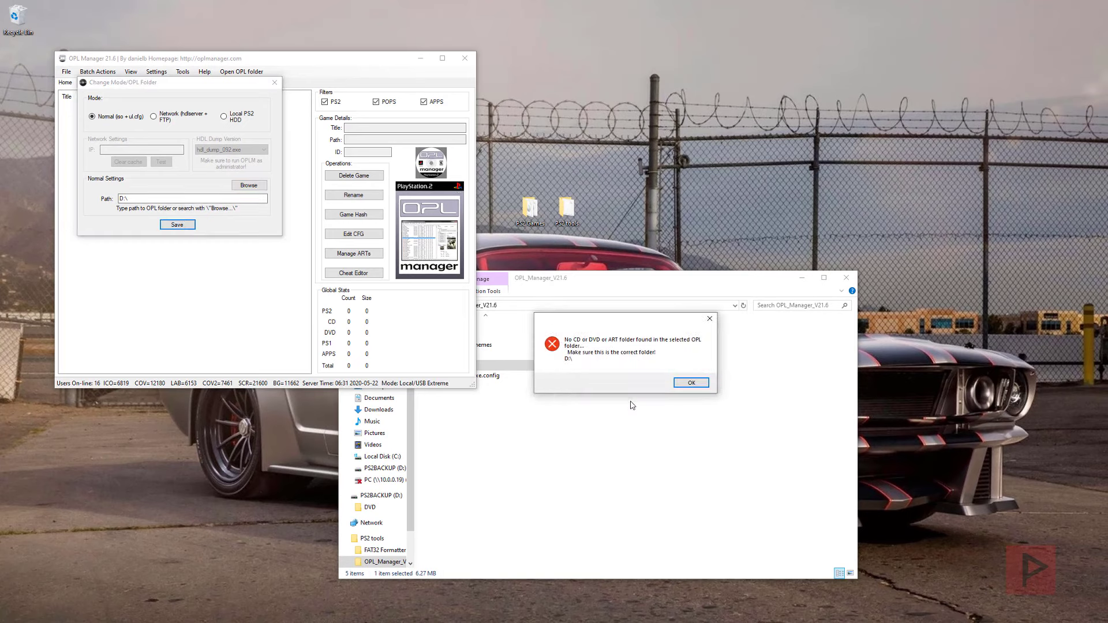
- Create the missing OPL game folders and acknowledge the bad ISO name notice
left_click(690, 383)
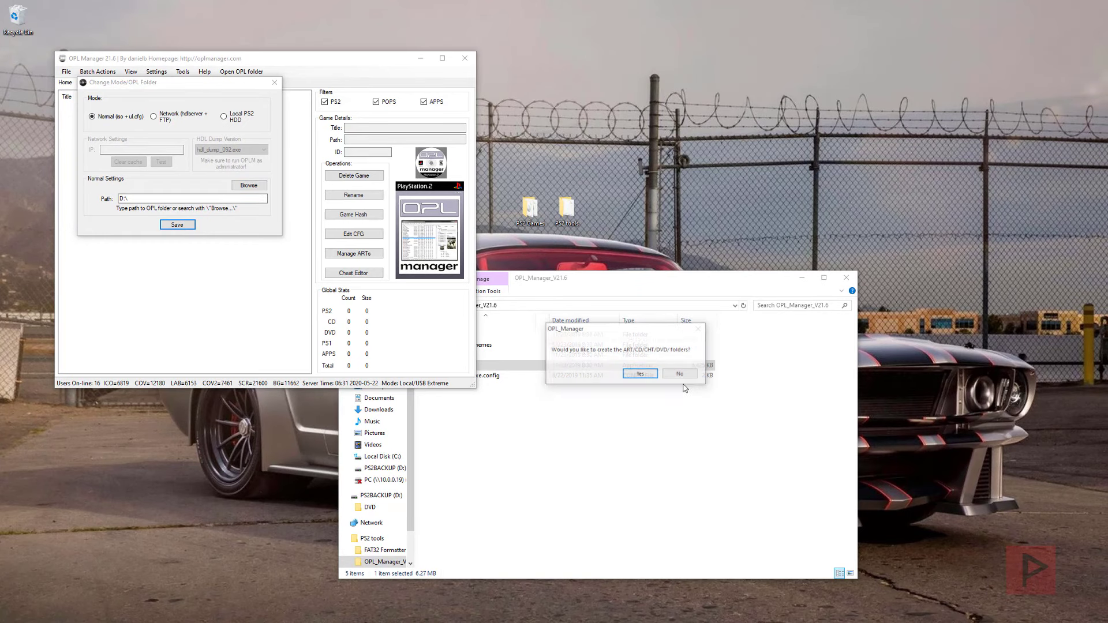
left_click(648, 374)
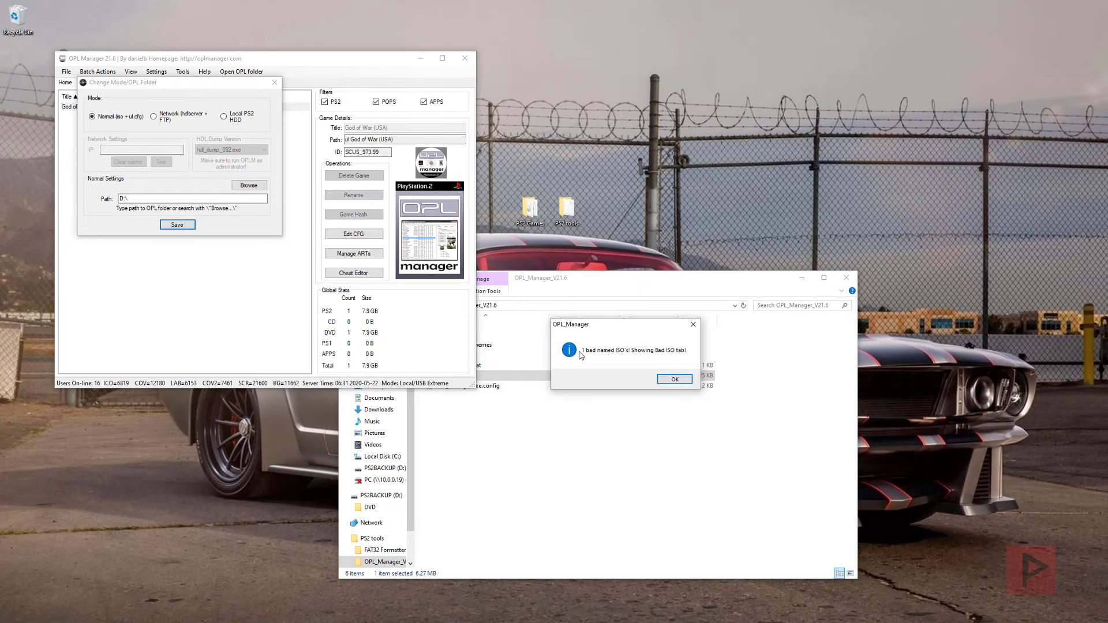
left_click(684, 383)
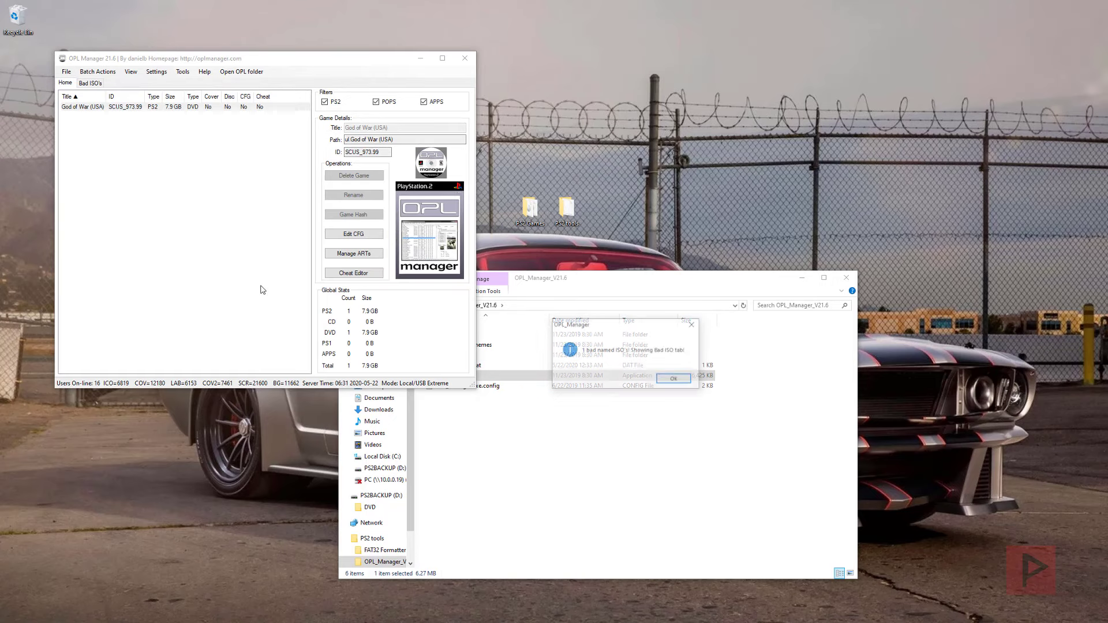
- Look up the Sly 1 ISO's title in the database and dismiss the invalid-title warning
left_click(687, 382)
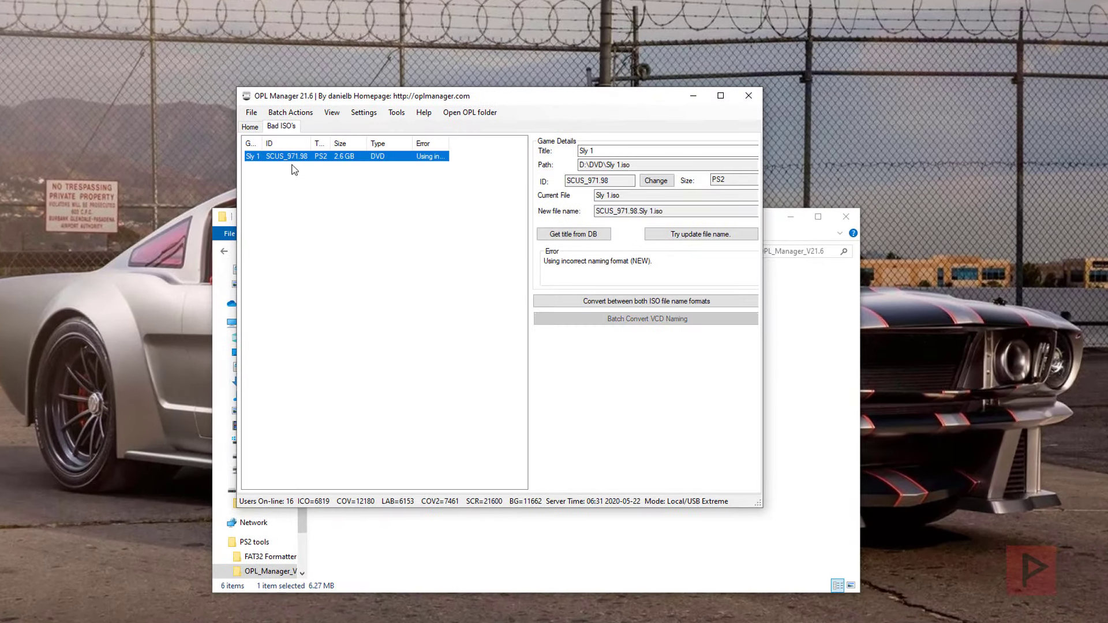
left_click(574, 234)
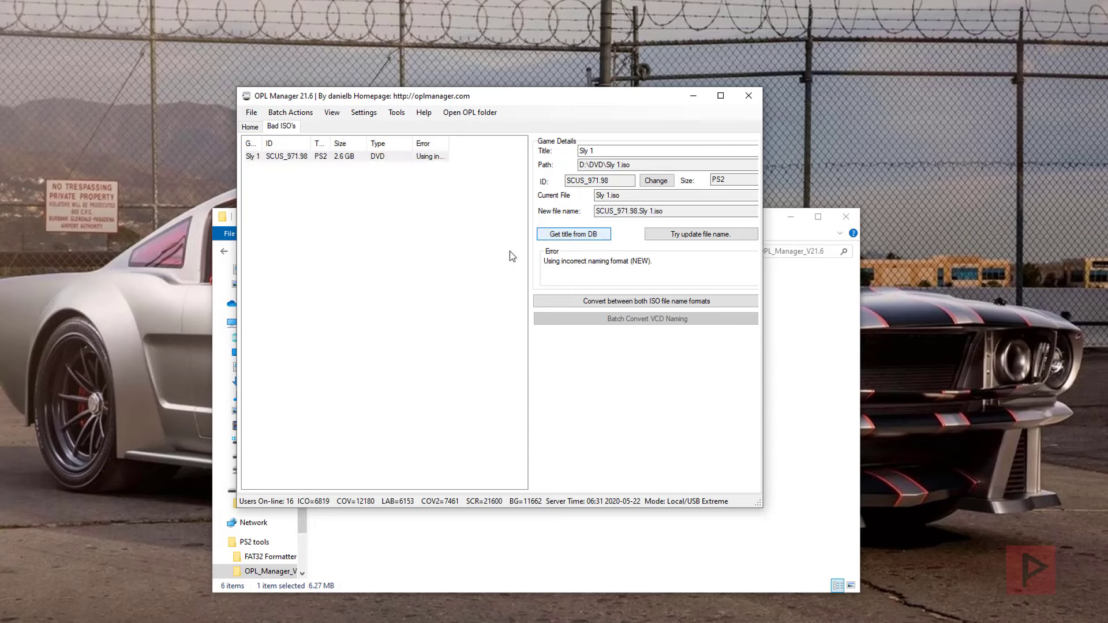
left_click(637, 344)
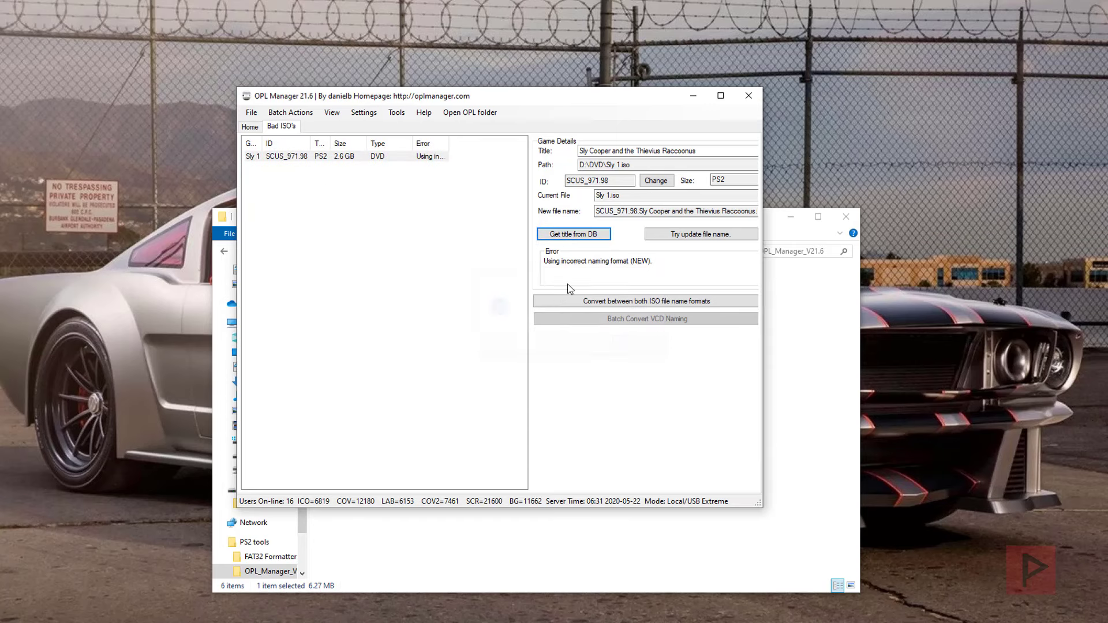
- Shorten the title to 'Sly Cooper' and rename the ISO to SCUS_971.98.Sly Cooper.iso
left_click(743, 152)
key("ctrl+a")
key("BackSpace")
type("Sly Cooper a")
key("BackSpace")
key("BackSpace")
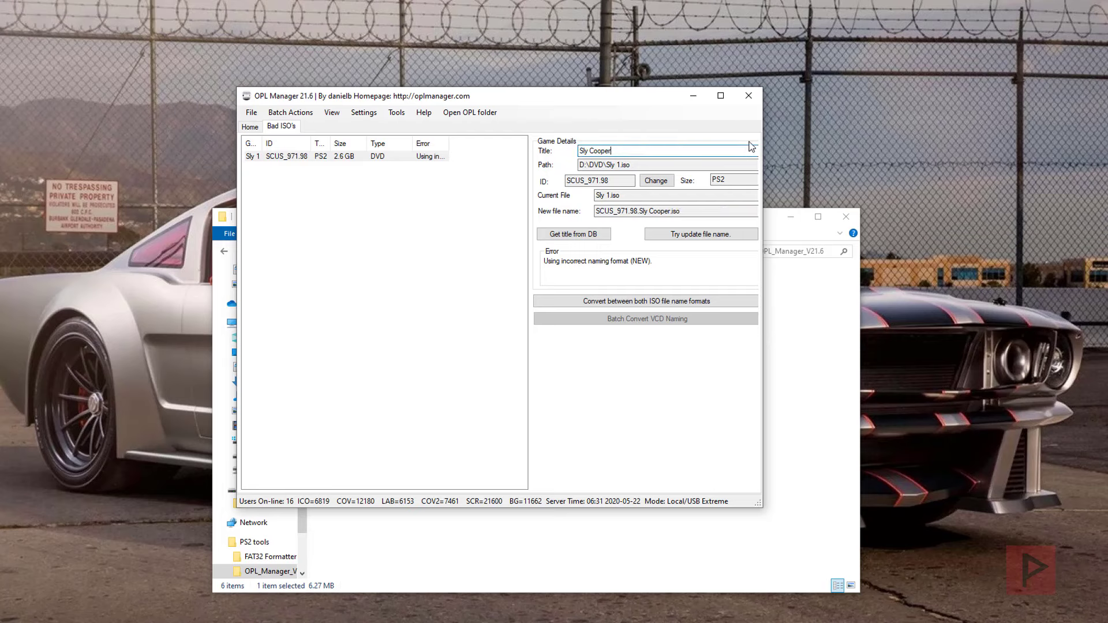
left_click(709, 234)
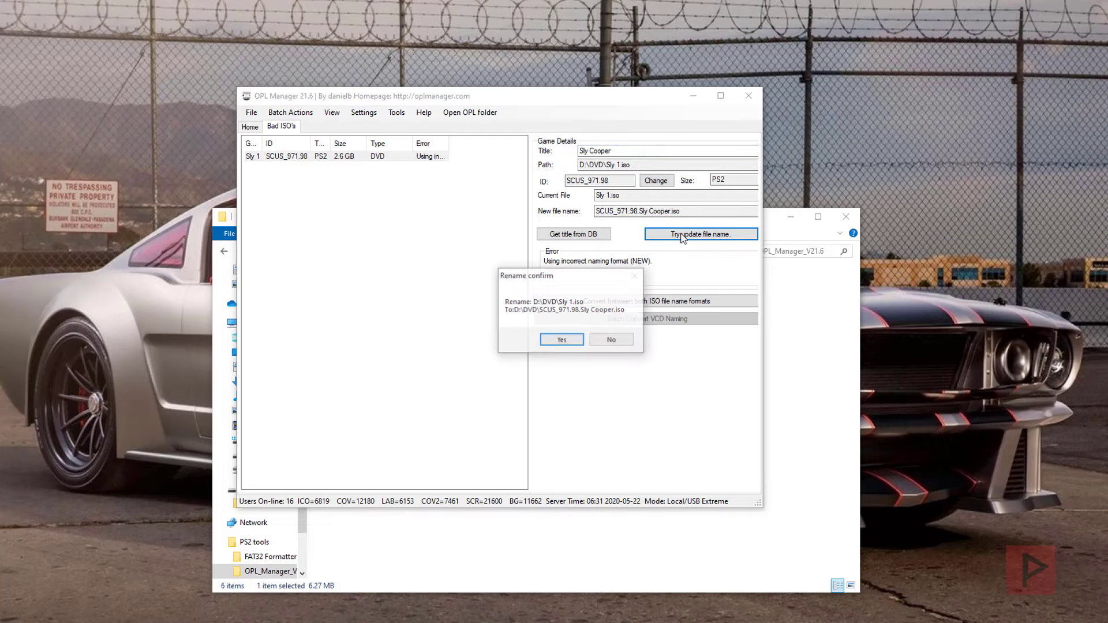
left_click(561, 340)
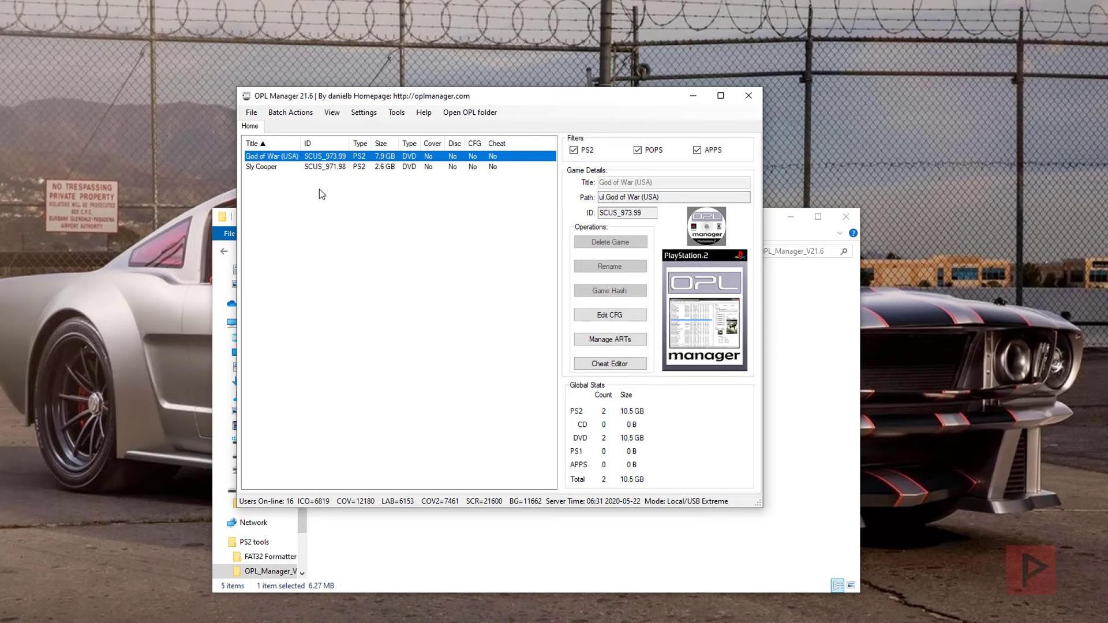
- Batch-download art for both games, including logo, random background and random screenshots
left_click(284, 167)
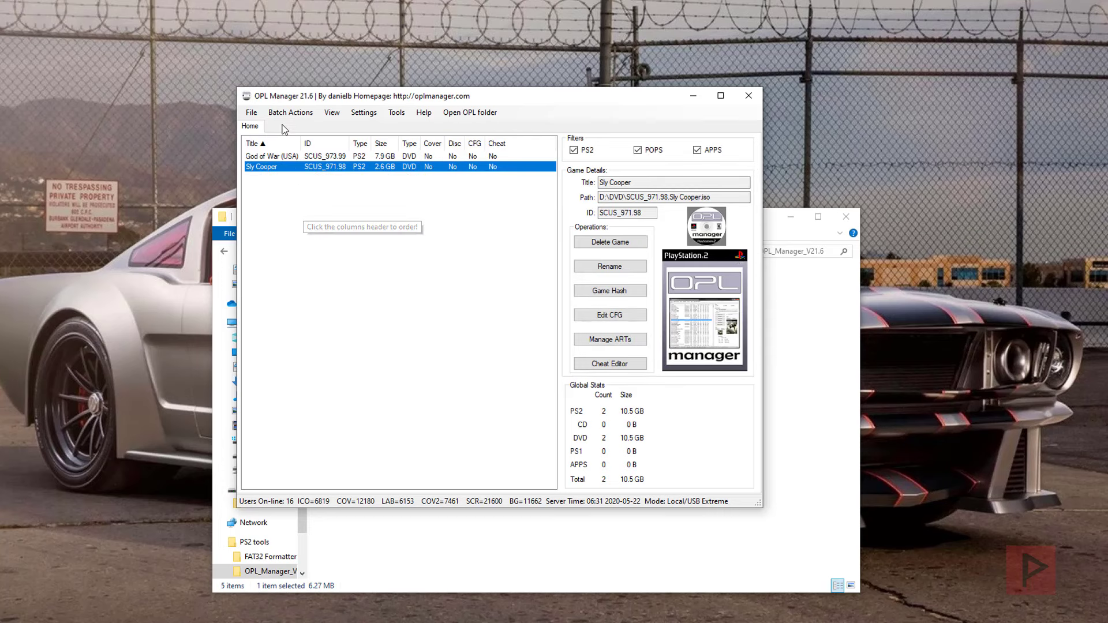
left_click(298, 119)
left_click(291, 125)
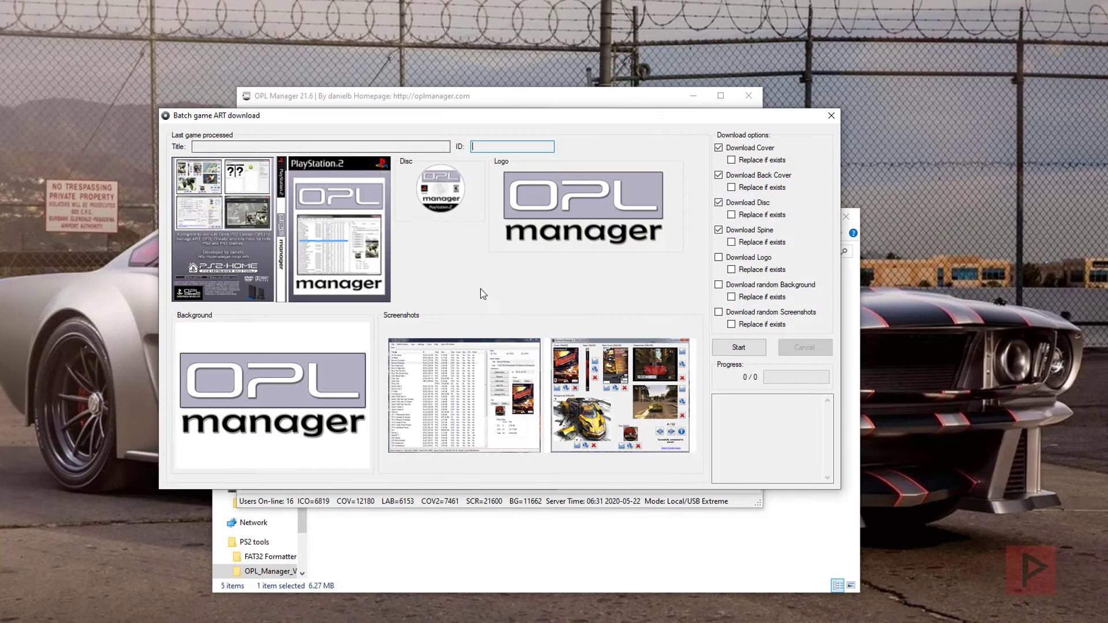
left_click(718, 257)
left_click(718, 285)
left_click(718, 313)
left_click(739, 349)
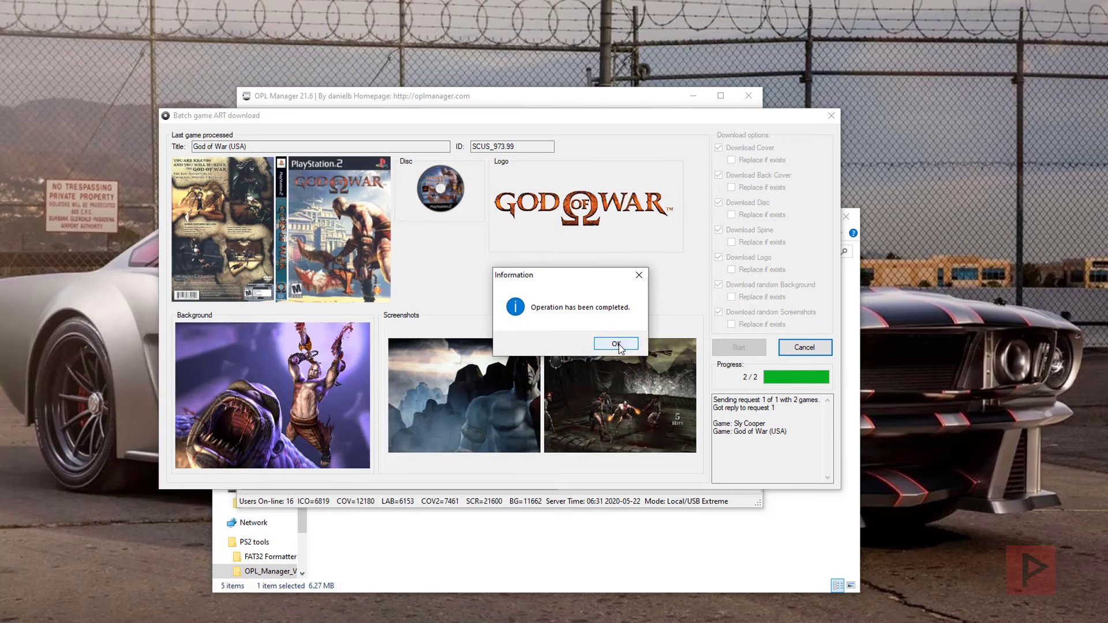
left_click(616, 344)
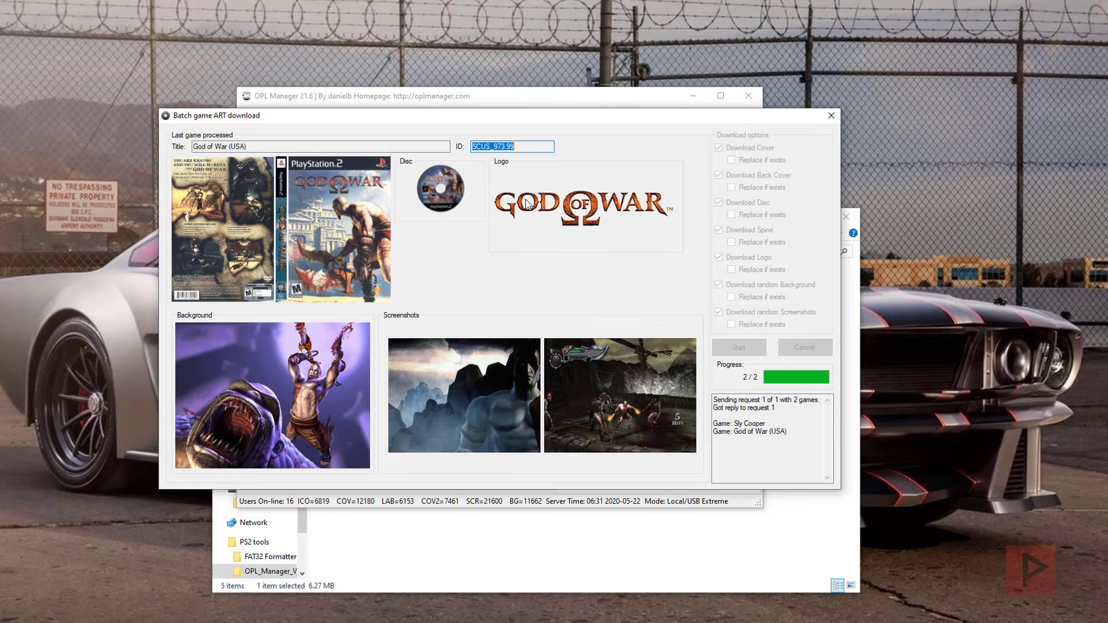
- Preview God of War (USA) and Sly Cooper in the Game Gallery (OPL Simulator)
left_click(831, 116)
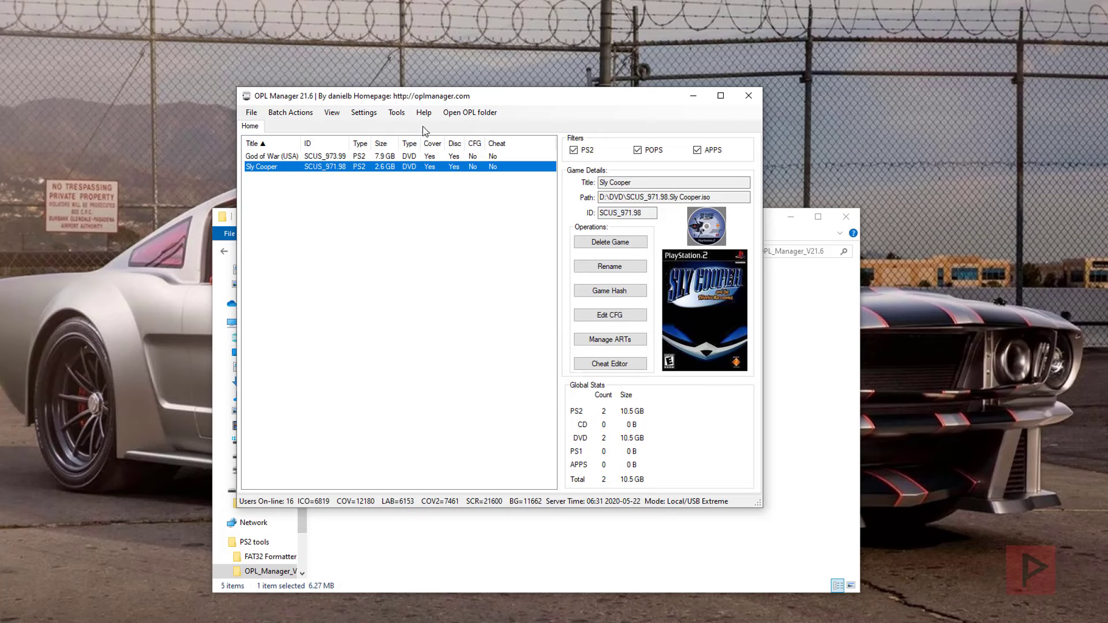
left_click(364, 112)
mouse_move(402, 113)
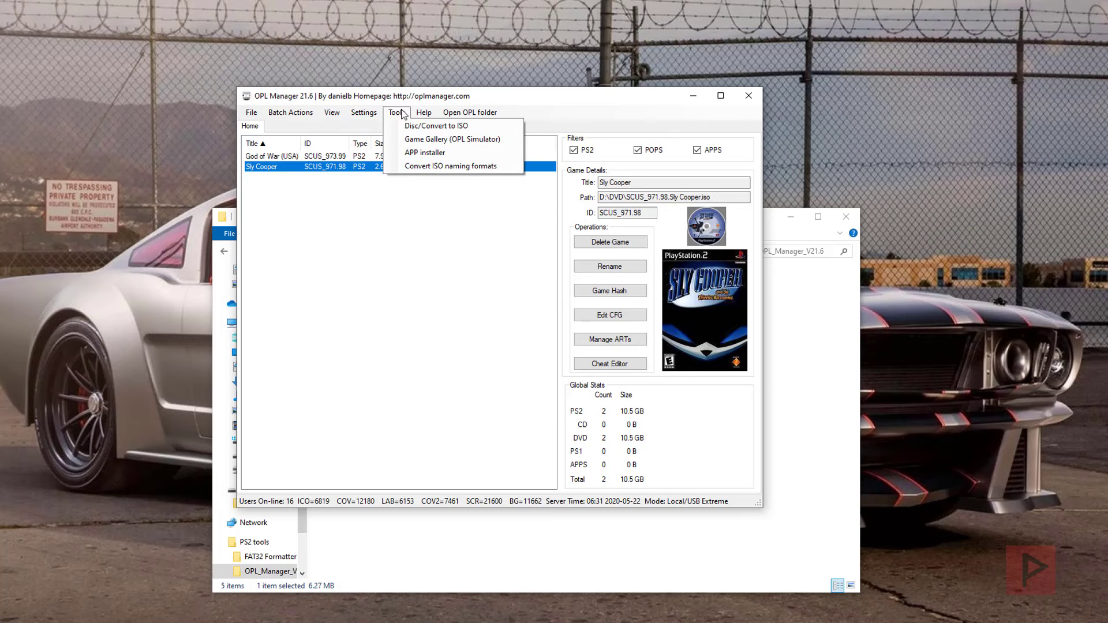
left_click(450, 140)
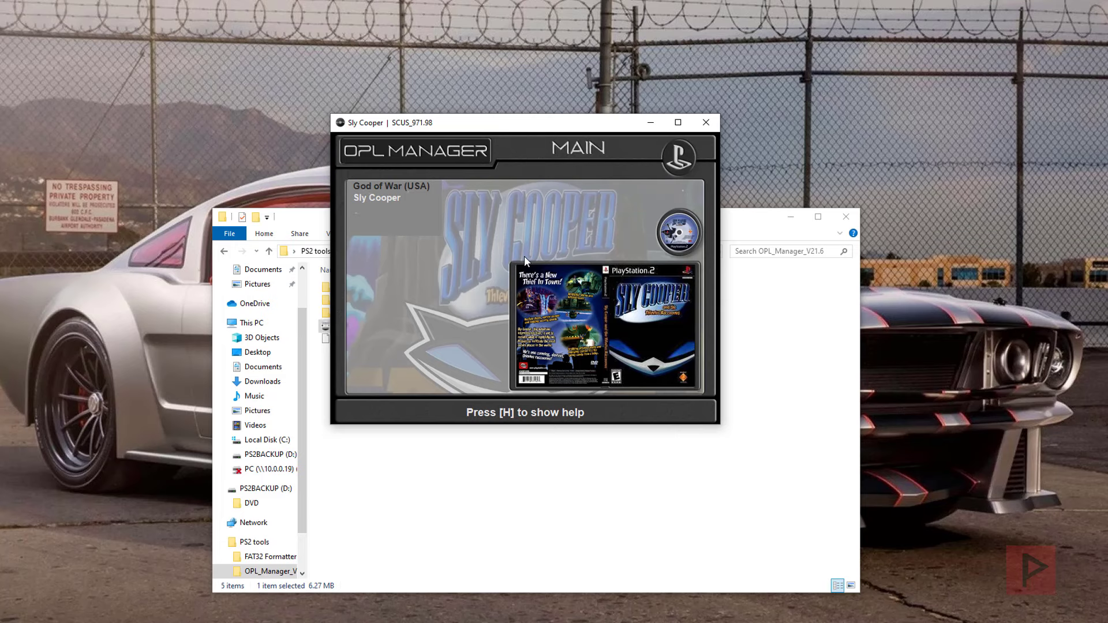
key("Up")
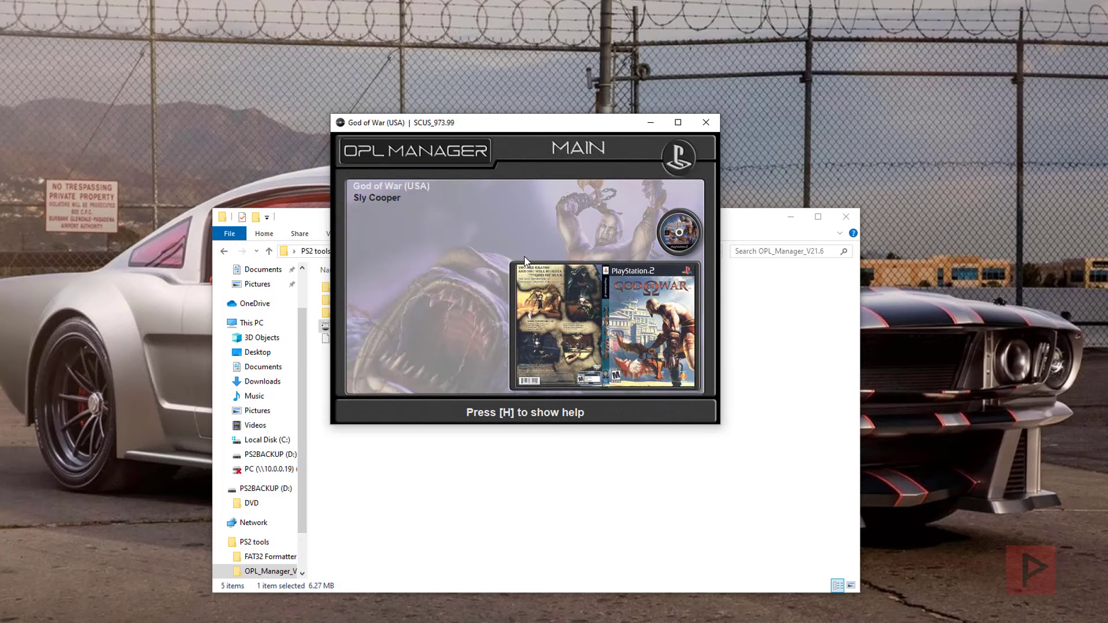
key("Down")
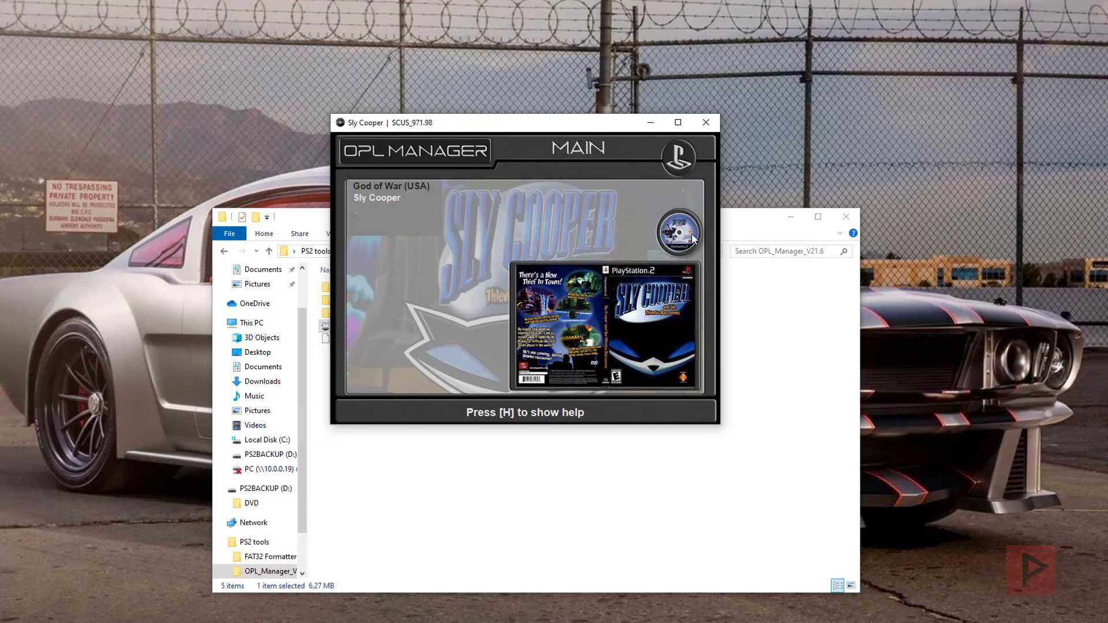
left_click(706, 122)
- Close OPL Manager and review the ul part files, ul.cfg and DVD folder on PS2BACKUP (D:)
left_click(743, 100)
left_click(254, 454)
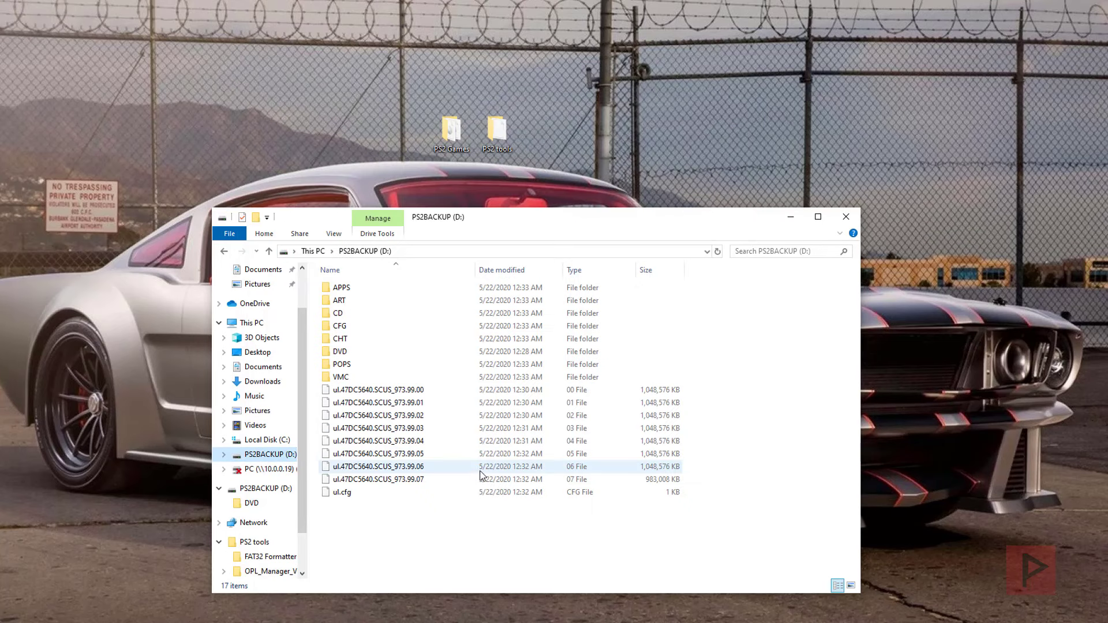
left_click_drag(438, 547, 369, 385)
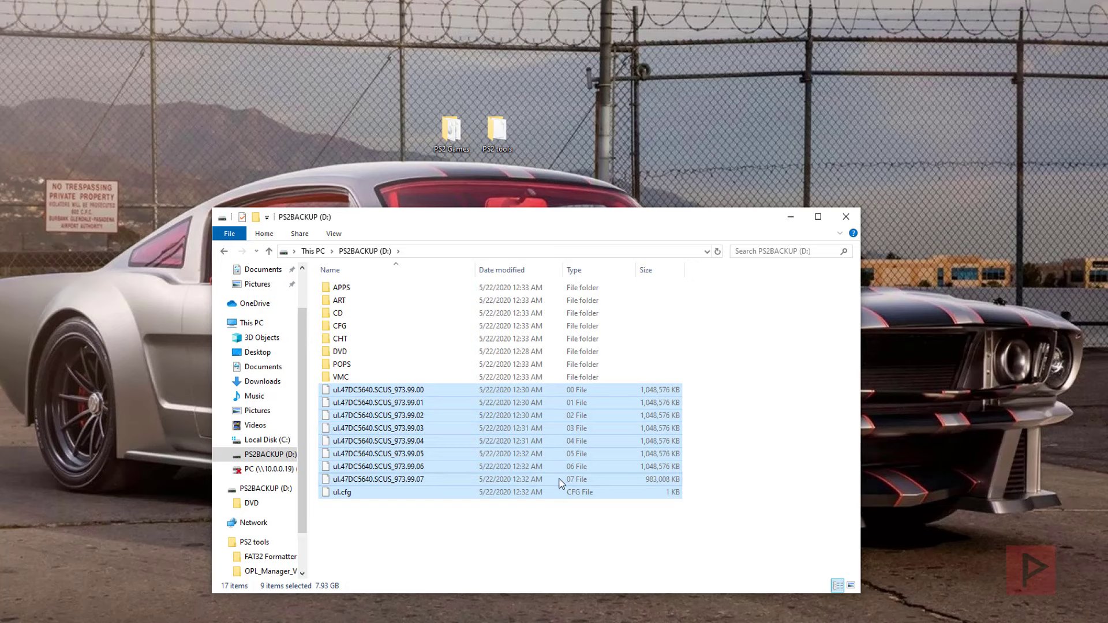
double_click(376, 352)
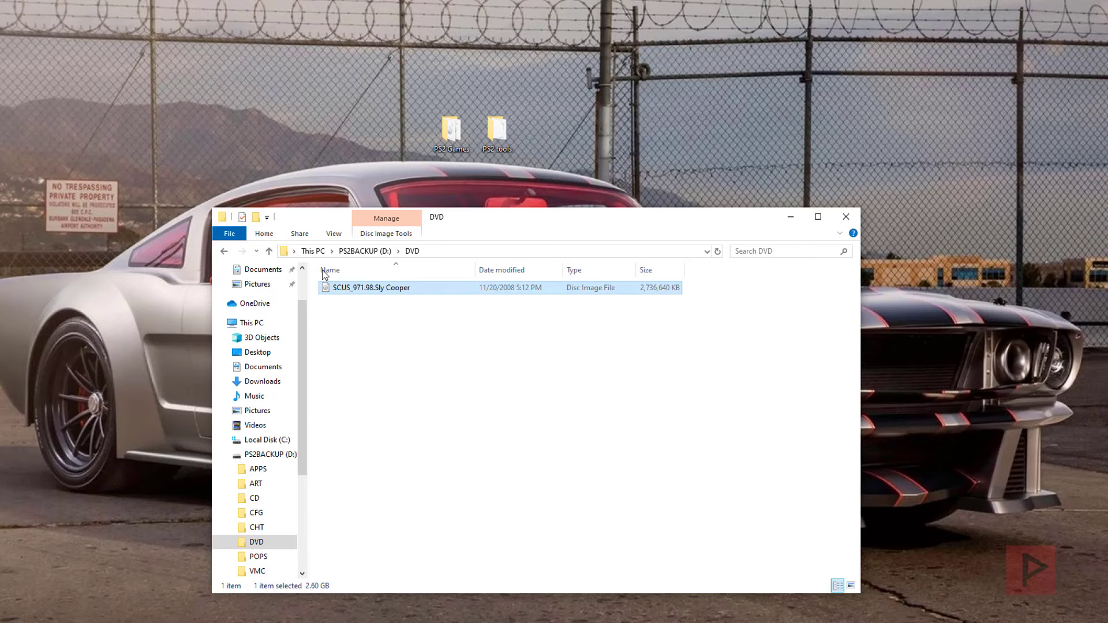
left_click(225, 251)
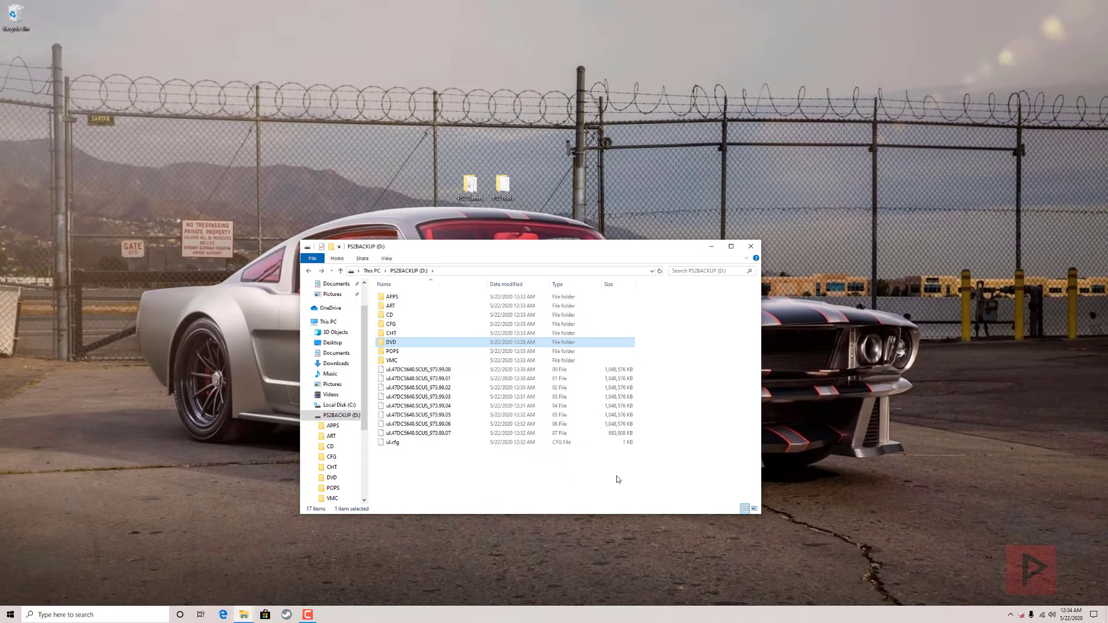
left_click(751, 246)
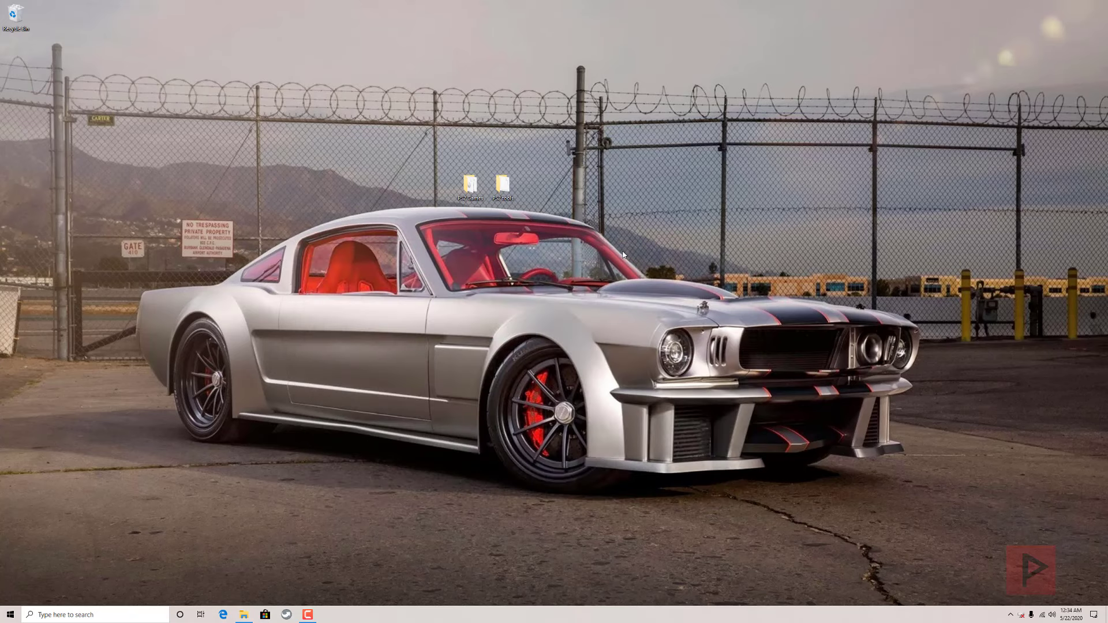